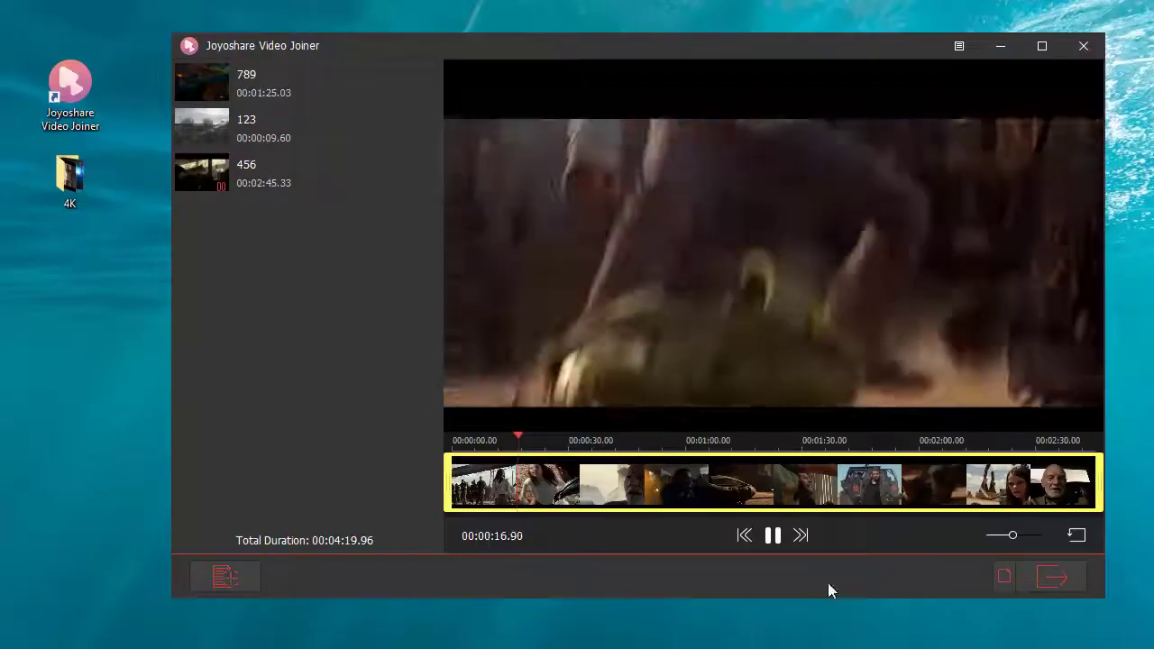
# Step: Set the output format to lossless High-Speed mode and browse the General Video presets
pyautogui.click(1005, 575)
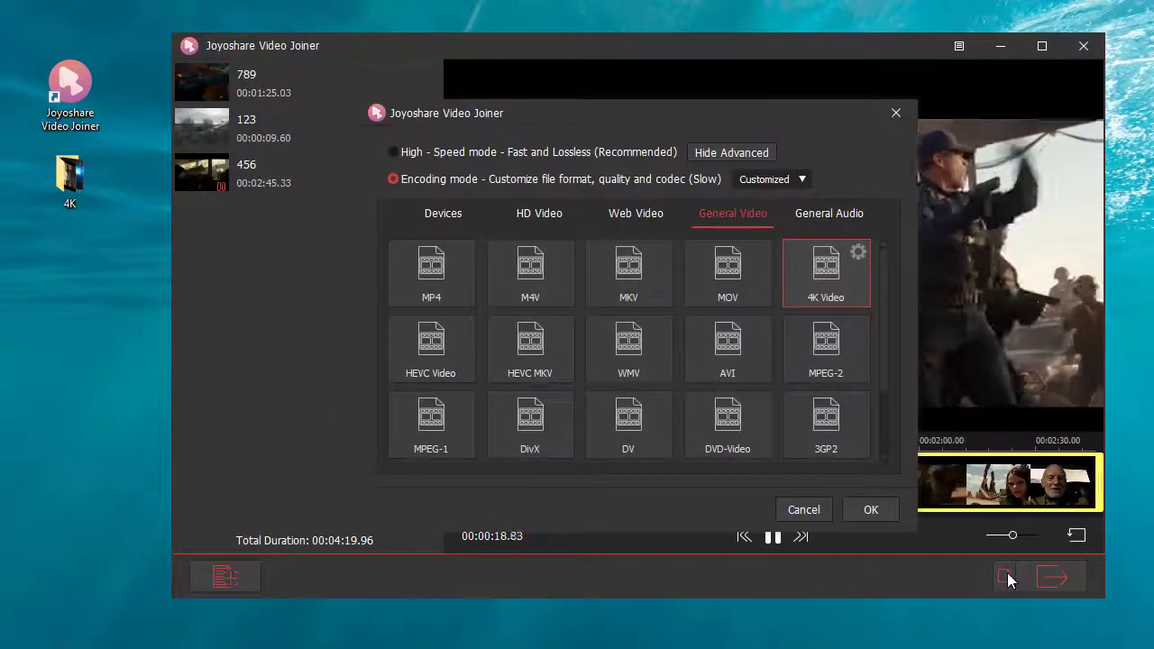
pyautogui.click(394, 152)
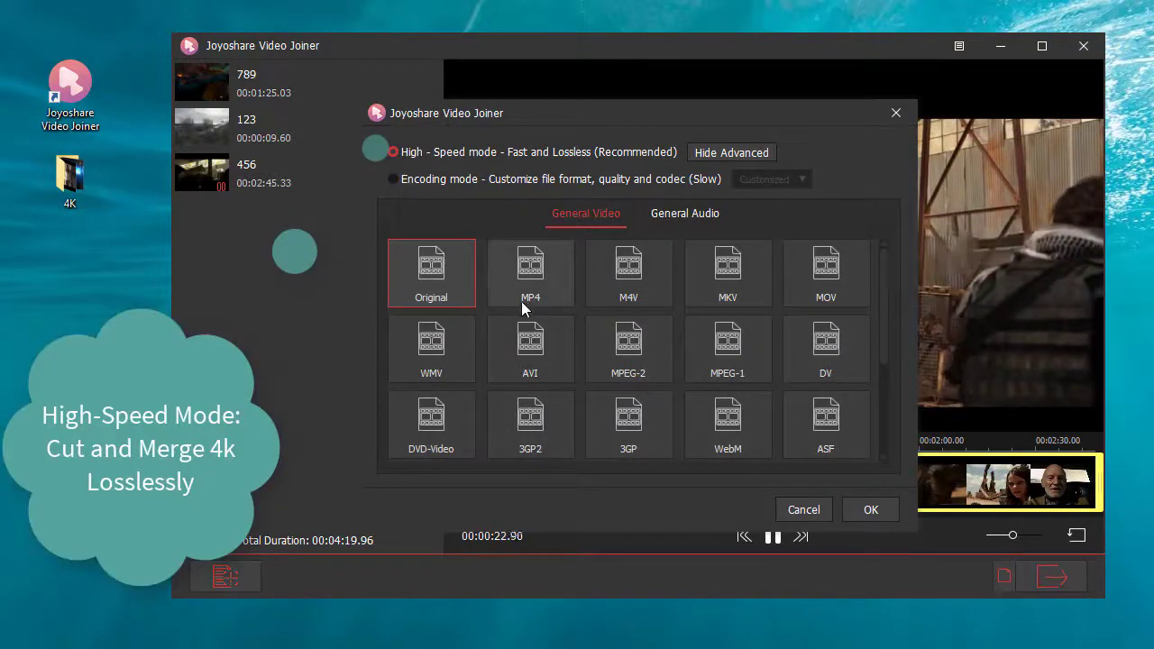
pyautogui.scroll(-3, 523, 315)
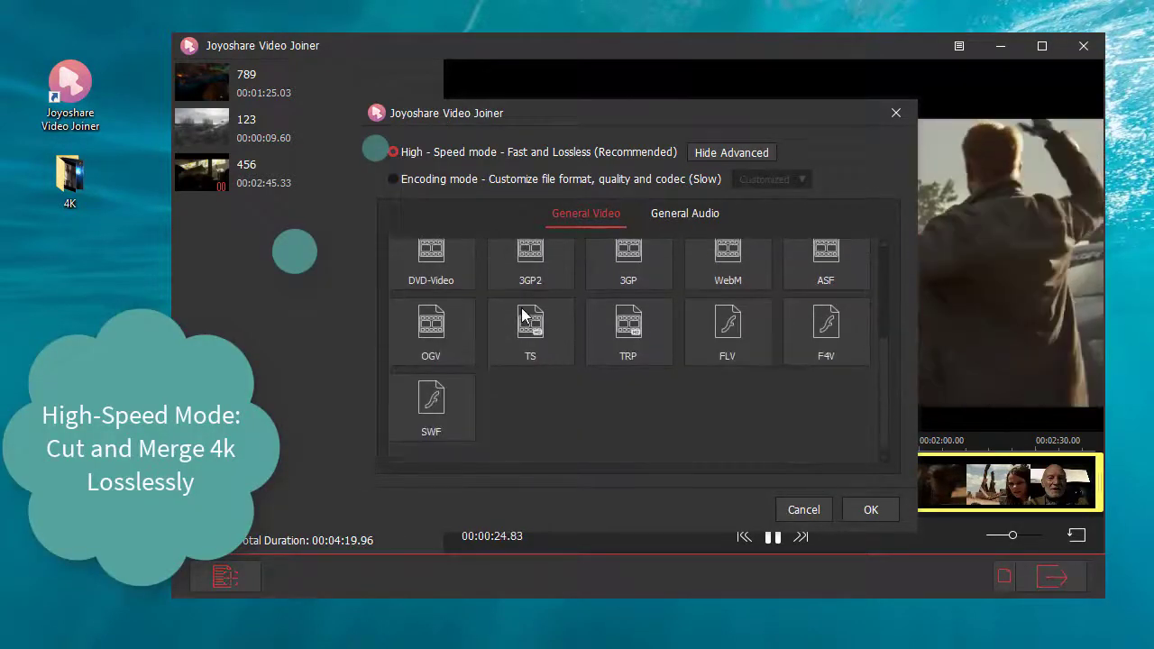
pyautogui.scroll(3, 523, 320)
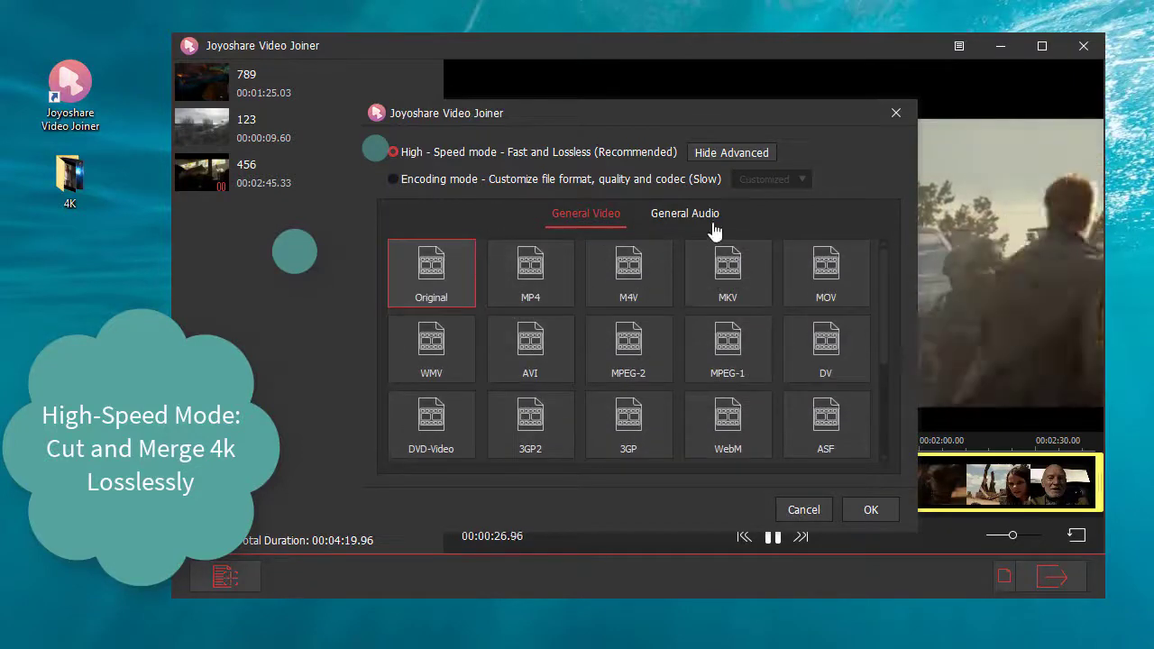
# Step: Browse the General Audio formats, then switch the output to Encoding mode
pyautogui.click(693, 220)
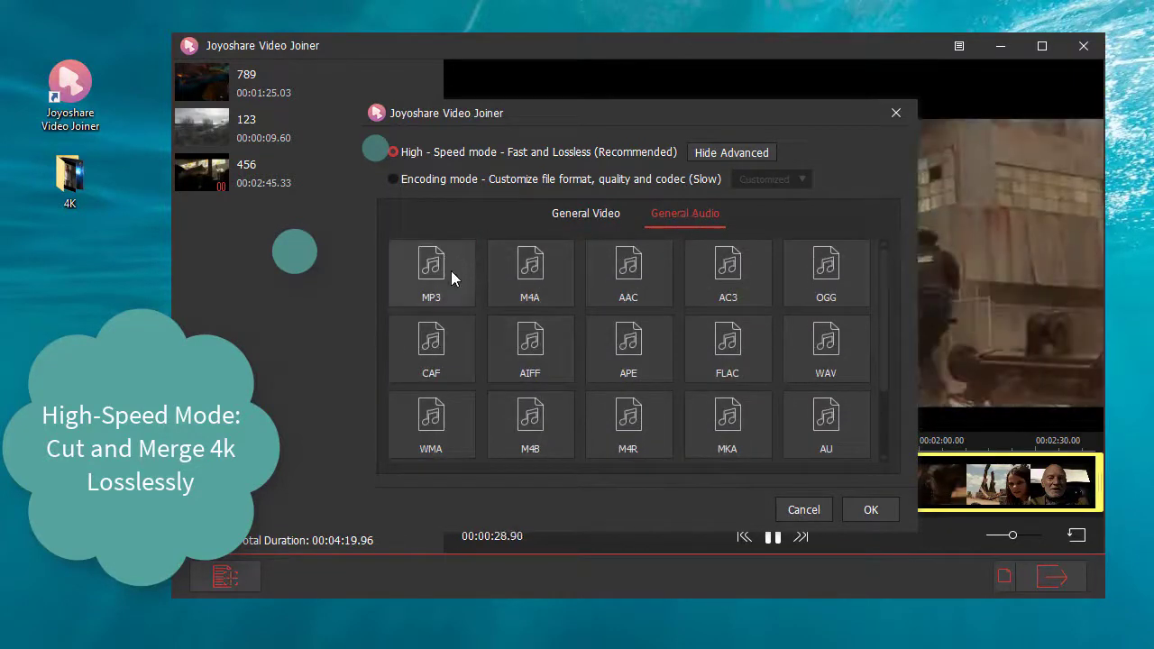
pyautogui.scroll(-2, 453, 275)
pyautogui.scroll(2, 451, 272)
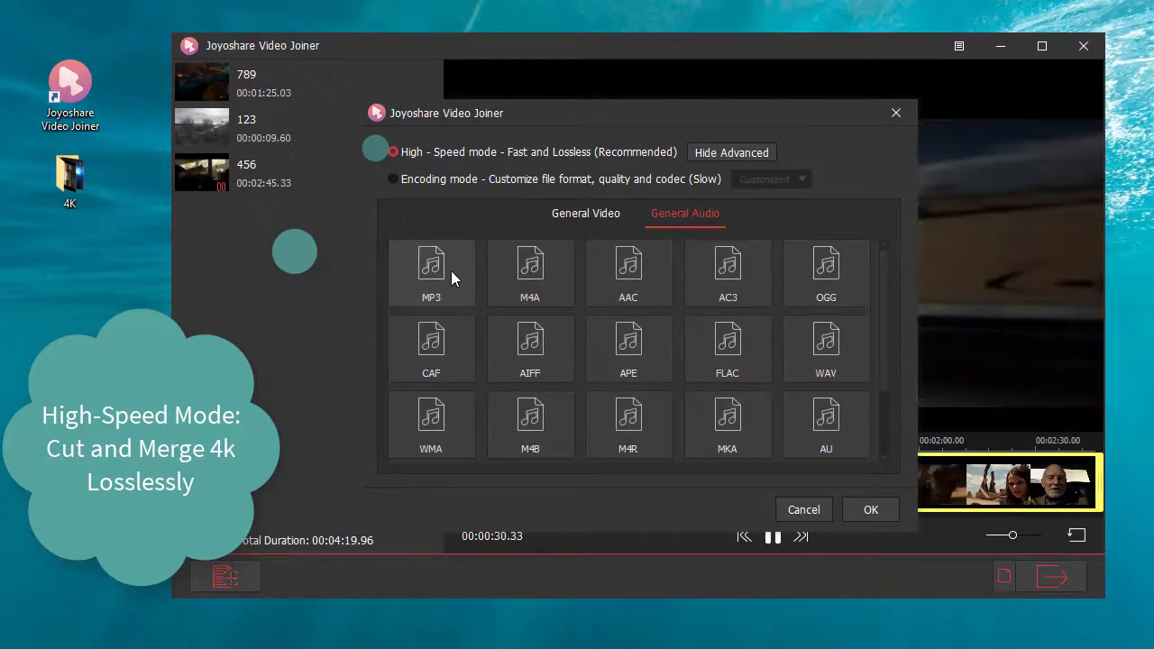
pyautogui.click(393, 179)
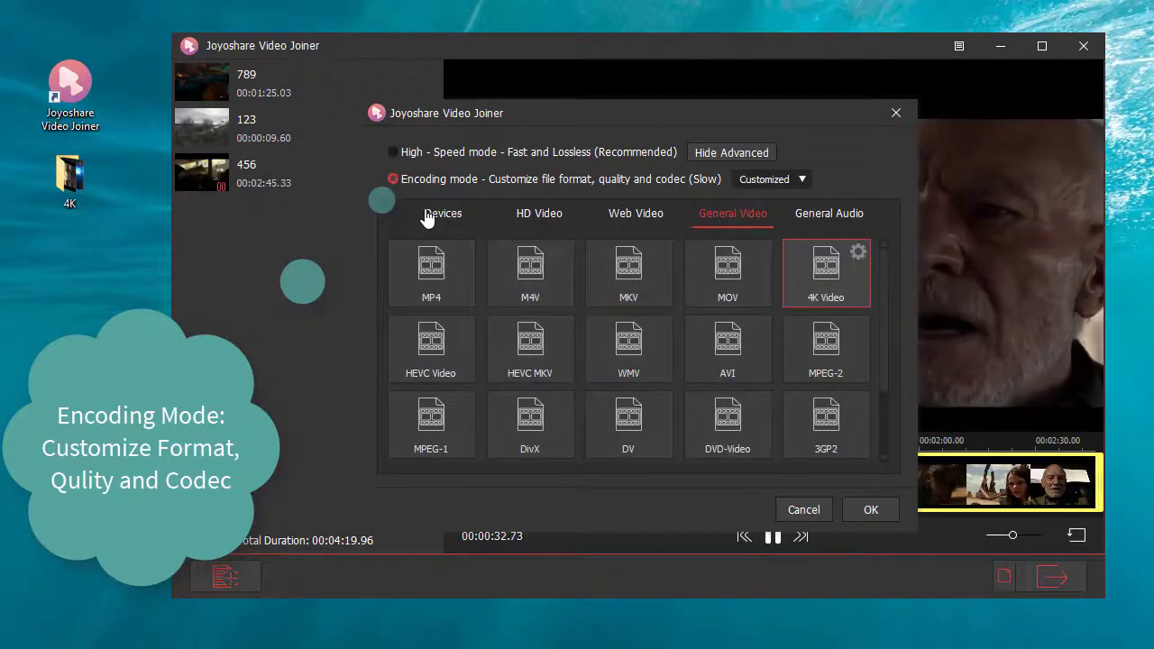
# Step: Browse the Devices, HD Video and Web Video output presets
pyautogui.click(423, 214)
pyautogui.scroll(-10, 455, 269)
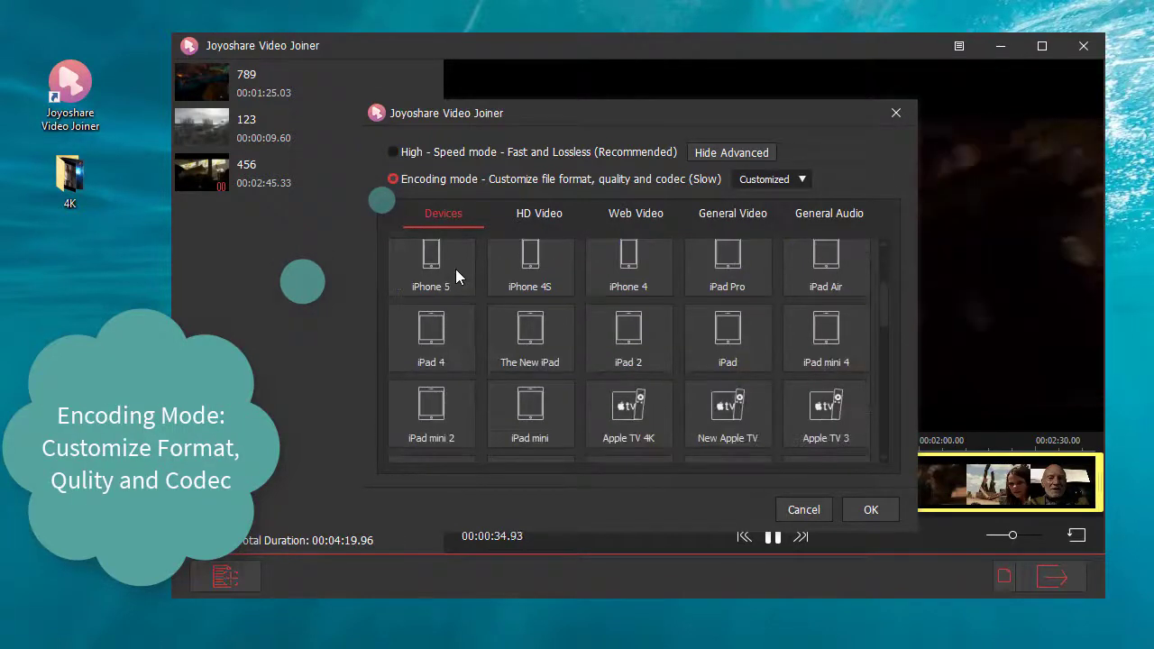
pyautogui.scroll(-6, 455, 268)
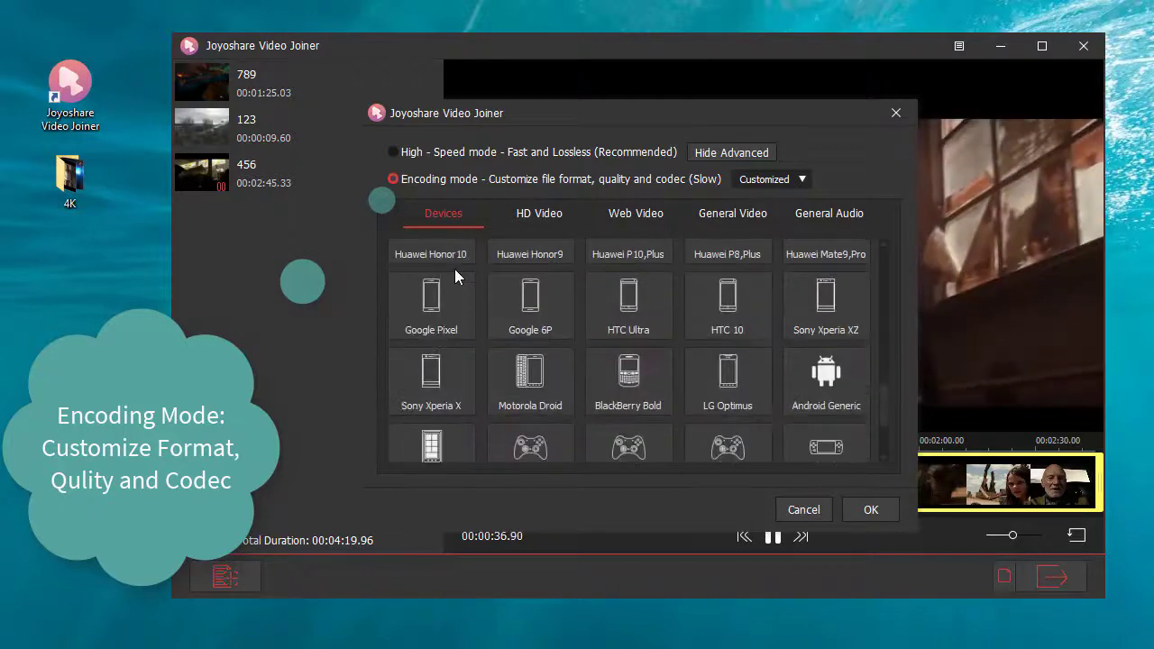
pyautogui.click(533, 216)
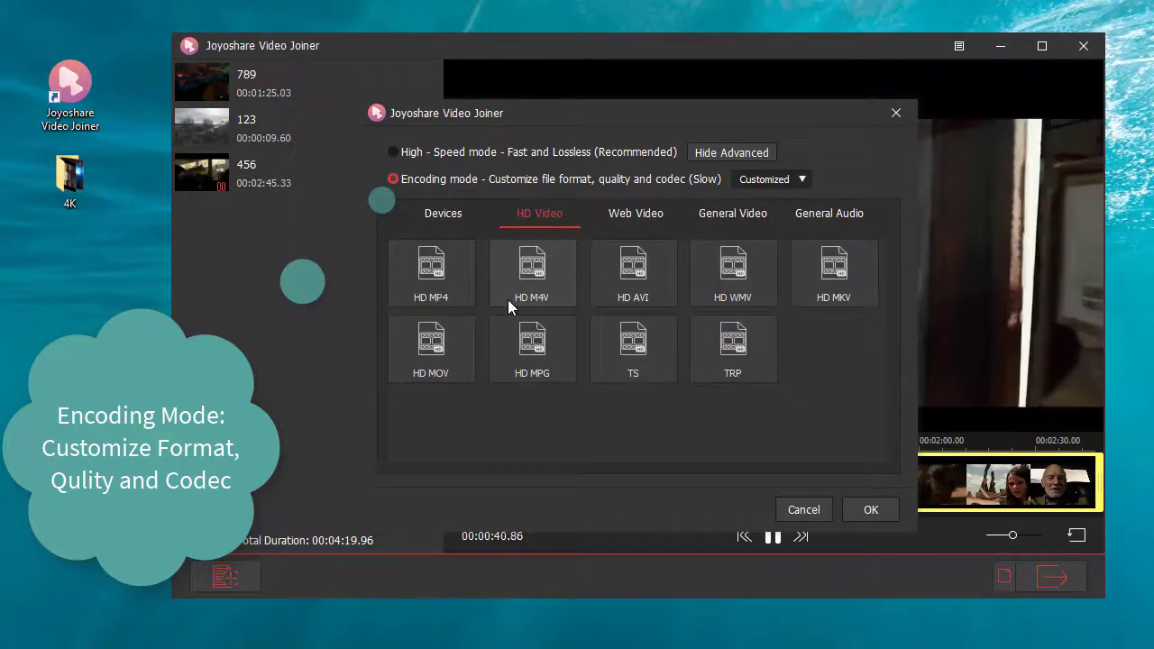
pyautogui.click(638, 216)
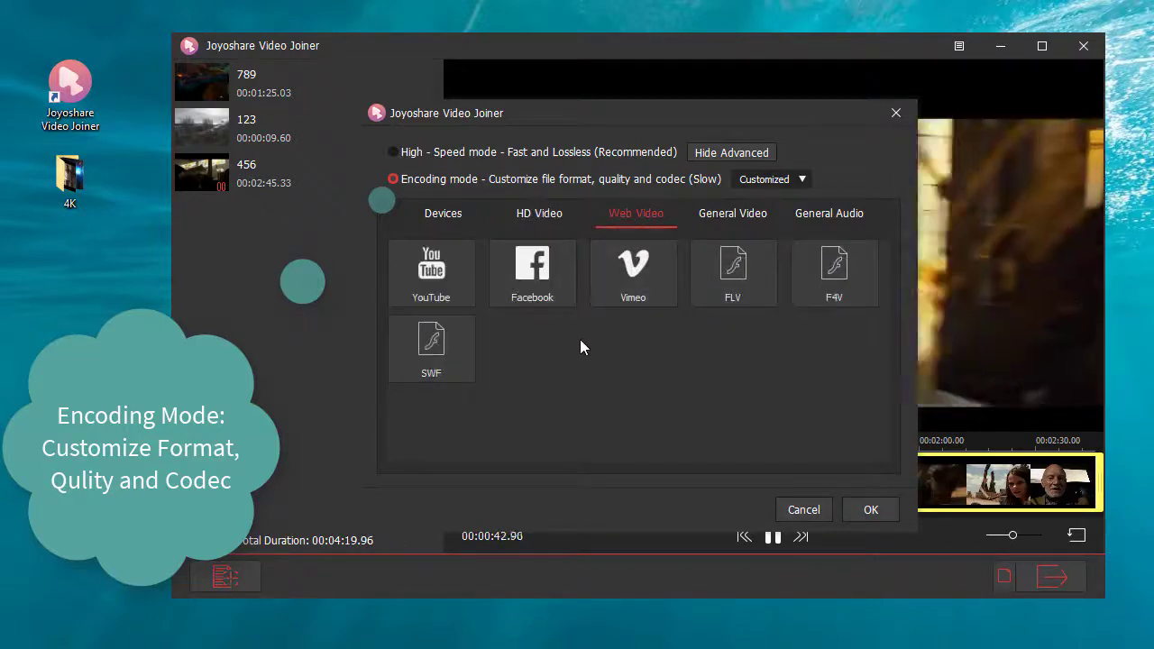
# Step: Choose 4K Video under General Video and bring up its encoding parameters
pyautogui.click(746, 225)
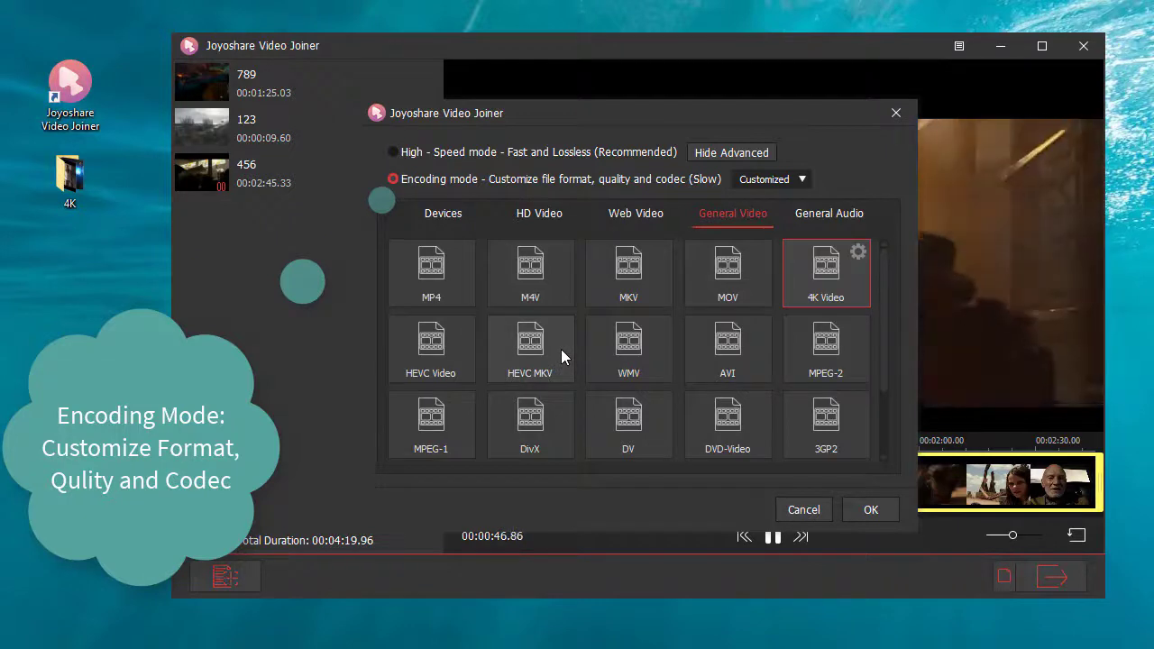
pyautogui.scroll(-2, 561, 349)
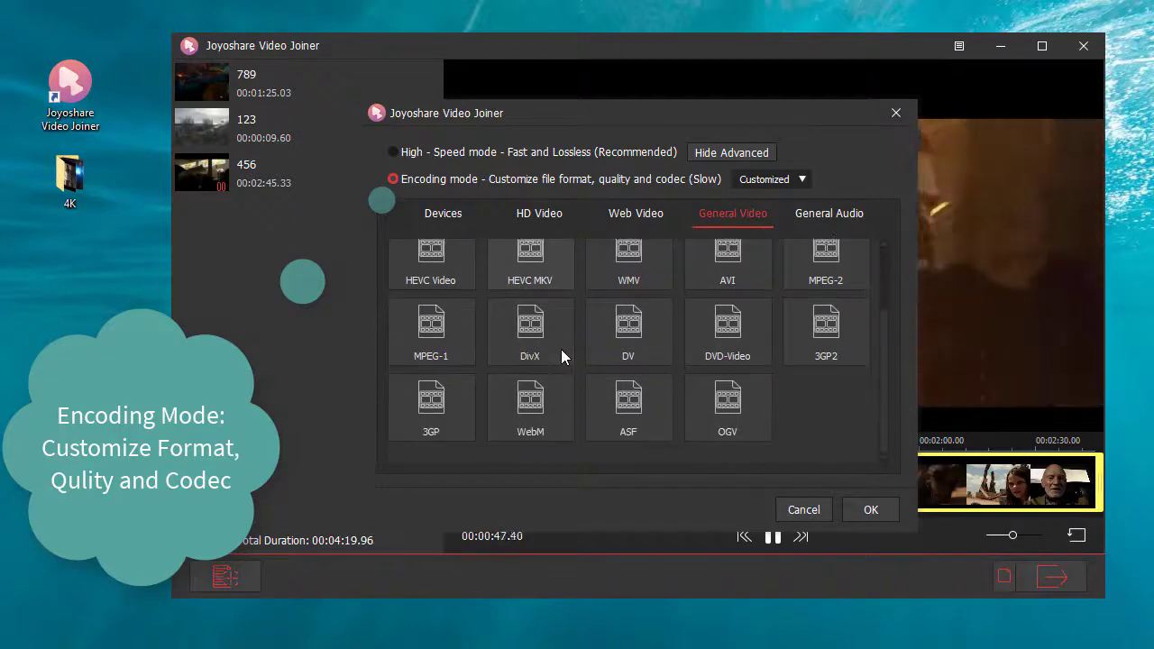
pyautogui.click(805, 220)
pyautogui.scroll(2, 585, 373)
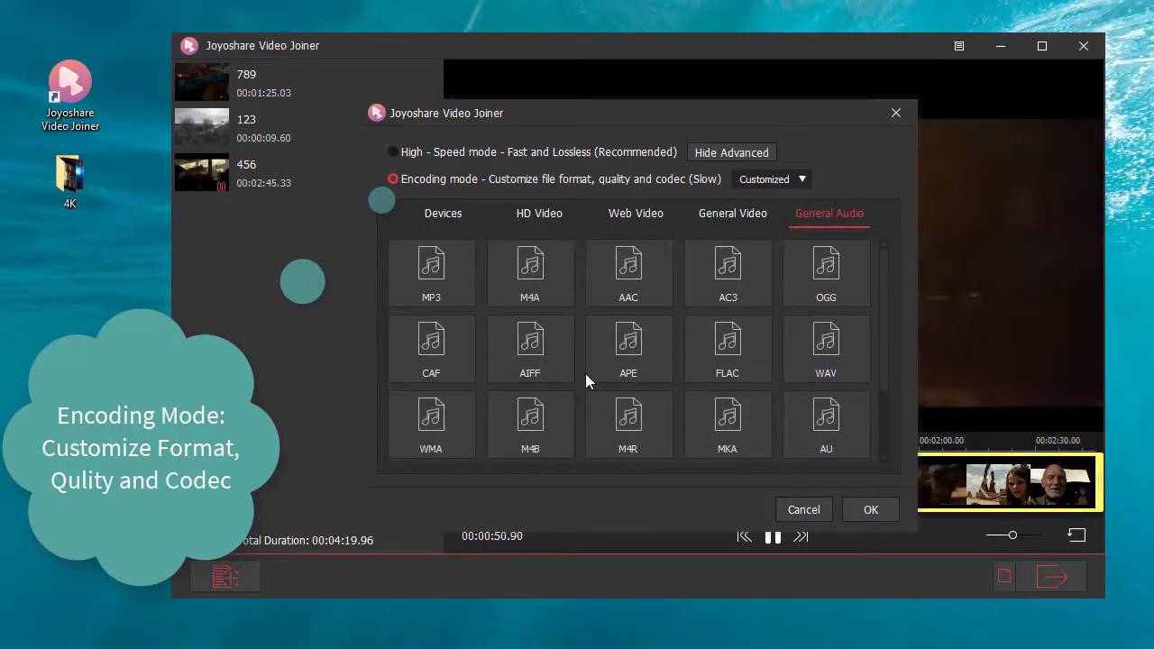
pyautogui.click(734, 227)
pyautogui.click(728, 269)
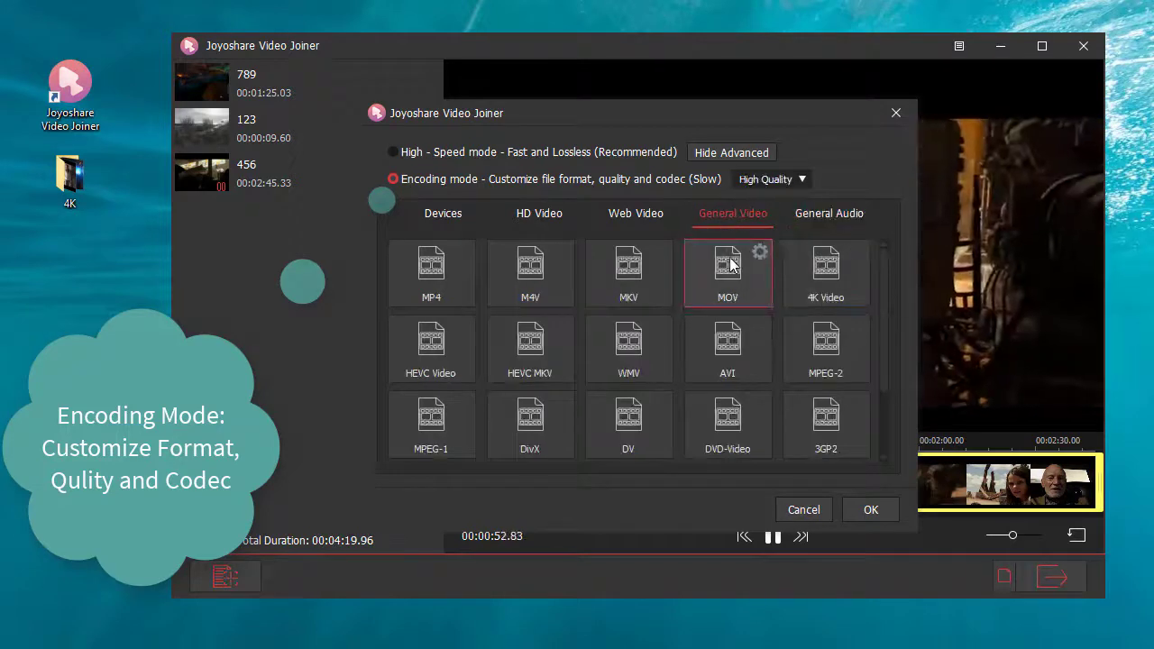
pyautogui.click(817, 269)
pyautogui.click(858, 254)
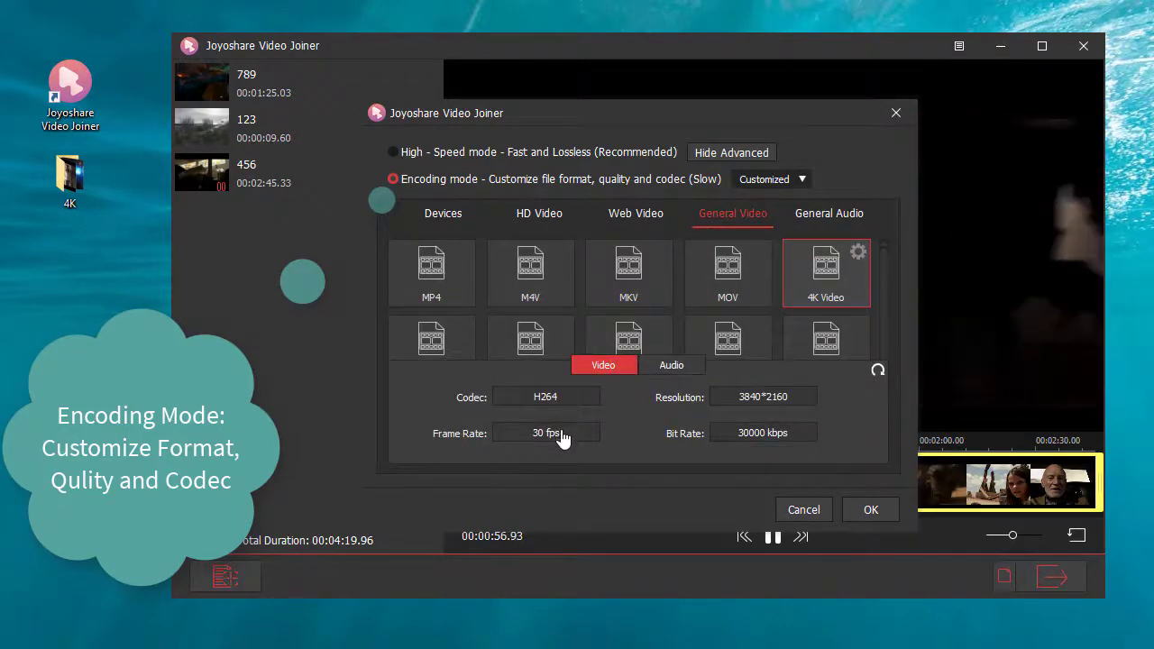
# Step: Keep the 4K video parameters at 30 fps, 3840*2160 and 30000 kbps
pyautogui.click(562, 432)
pyautogui.click(588, 434)
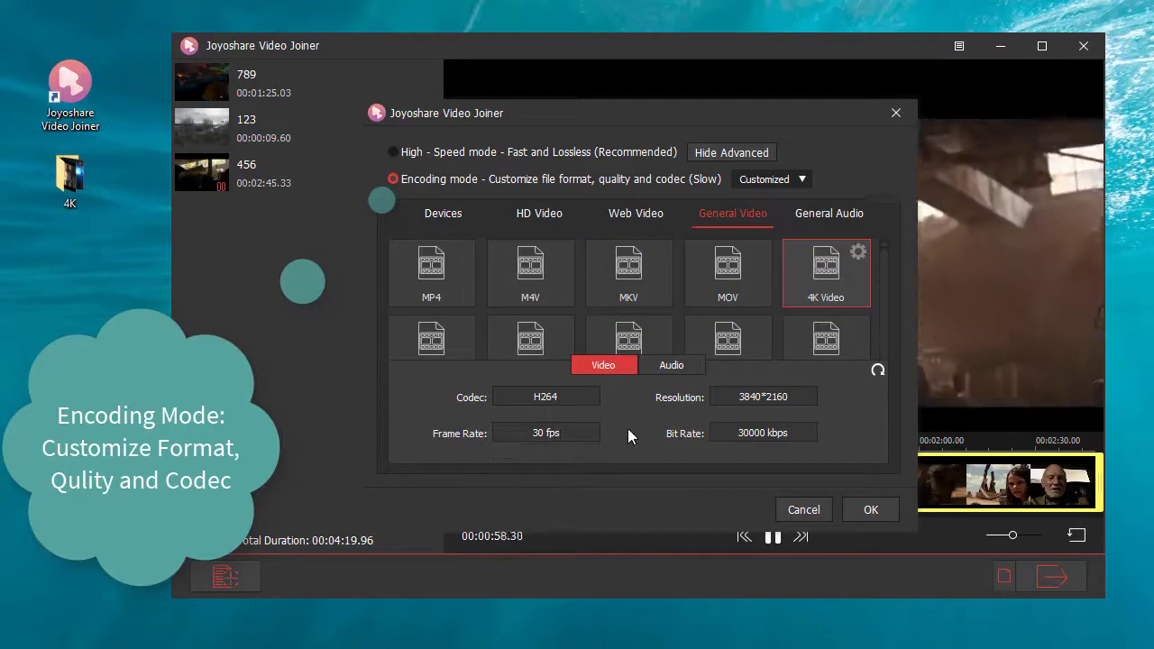
pyautogui.click(764, 400)
pyautogui.click(849, 397)
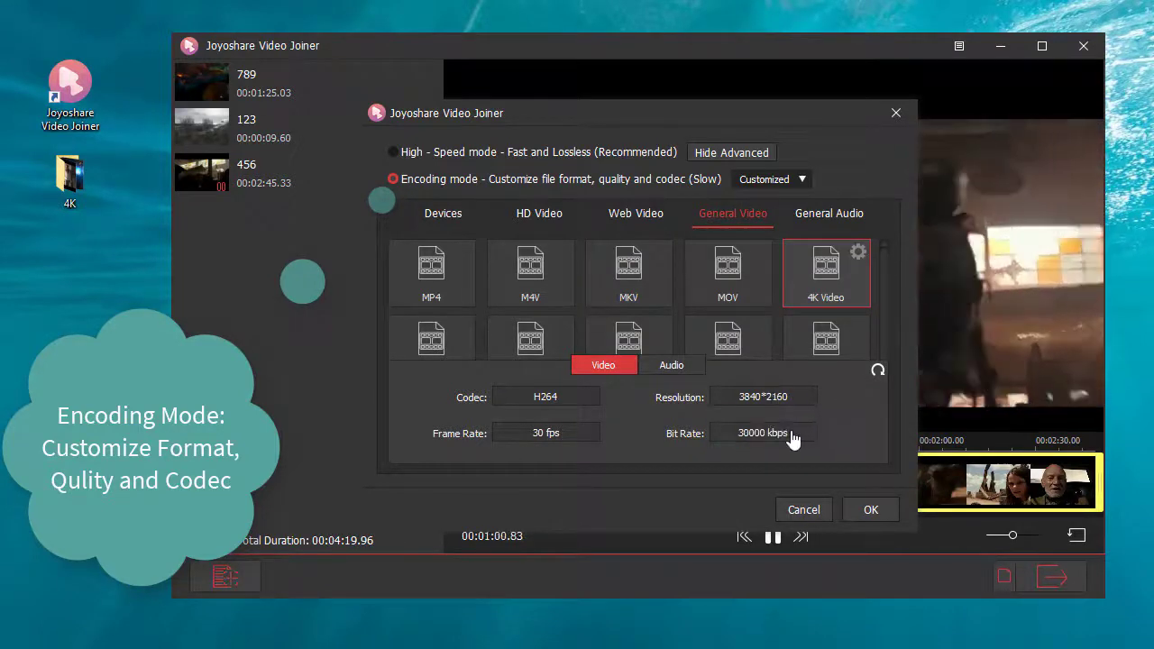
pyautogui.click(793, 435)
pyautogui.click(855, 432)
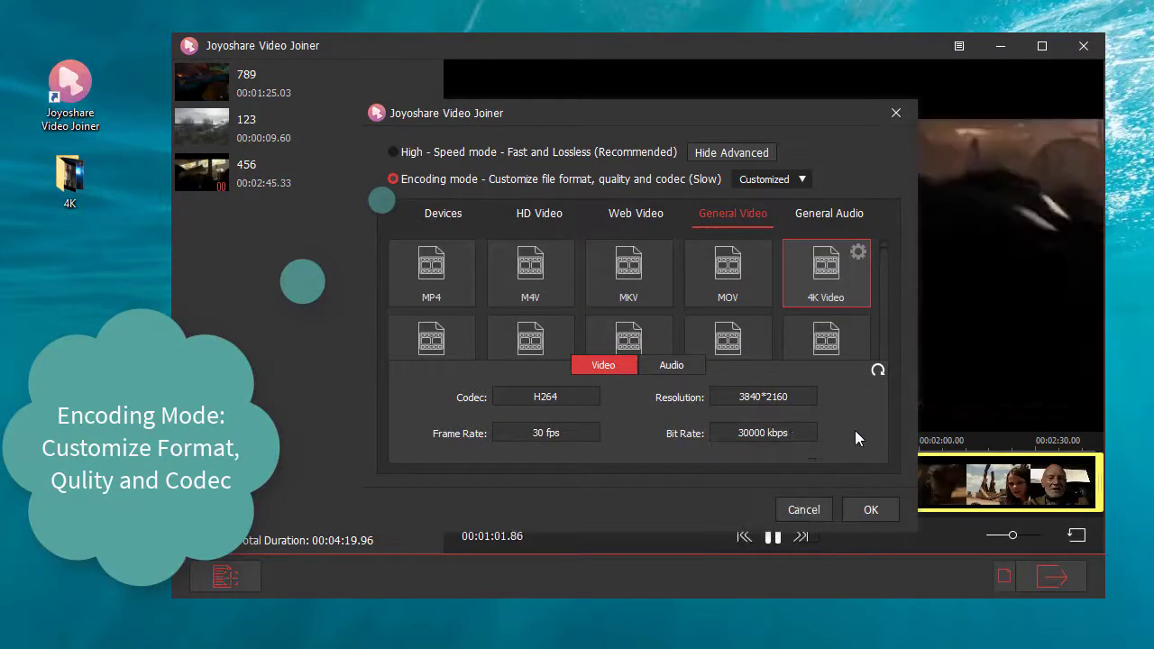
# Step: Keep the 4K audio parameters at 44100 HZ, Stereo and 256 kbps
pyautogui.click(668, 365)
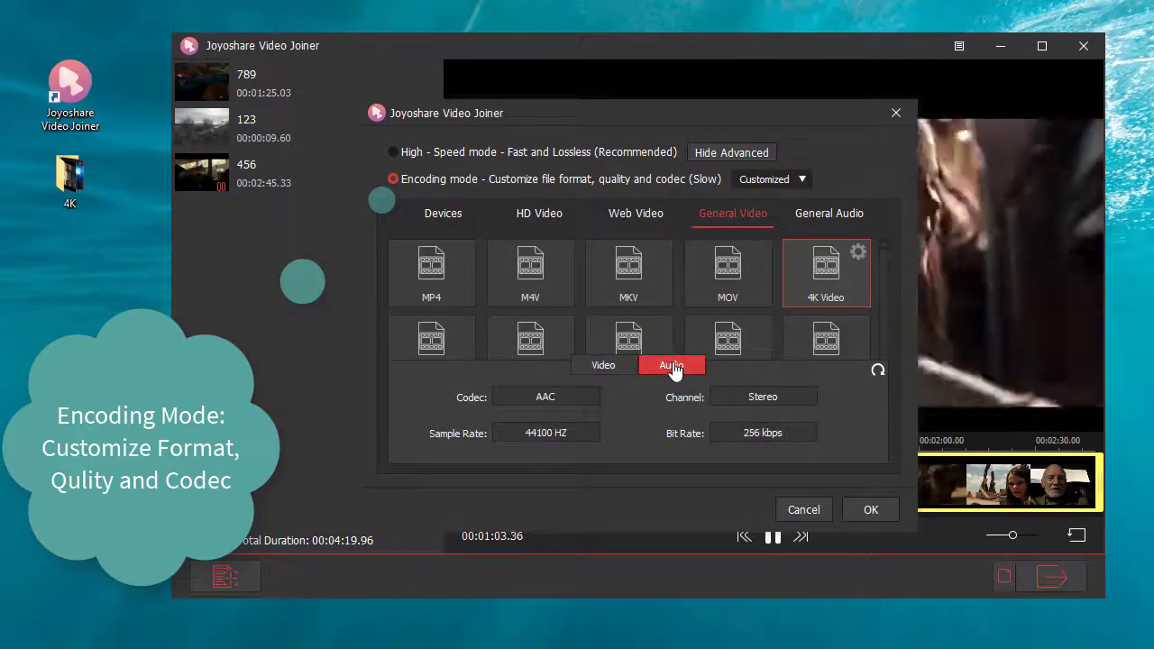
pyautogui.click(565, 435)
pyautogui.click(611, 432)
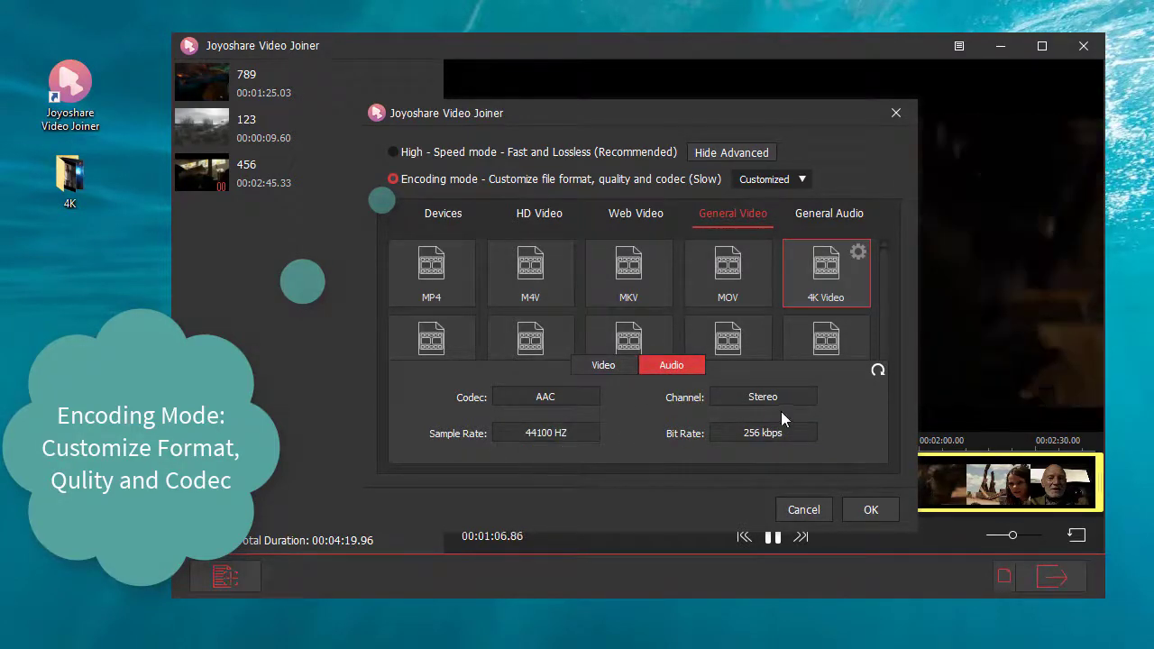
pyautogui.click(775, 397)
pyautogui.click(815, 412)
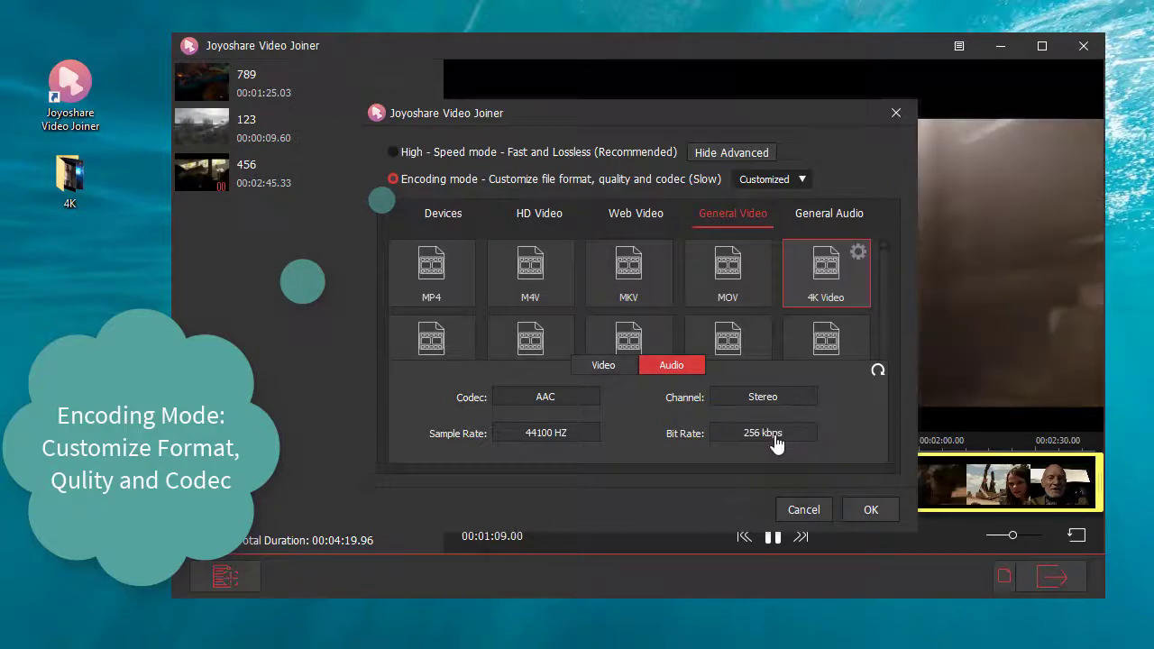
pyautogui.click(775, 435)
pyautogui.click(845, 434)
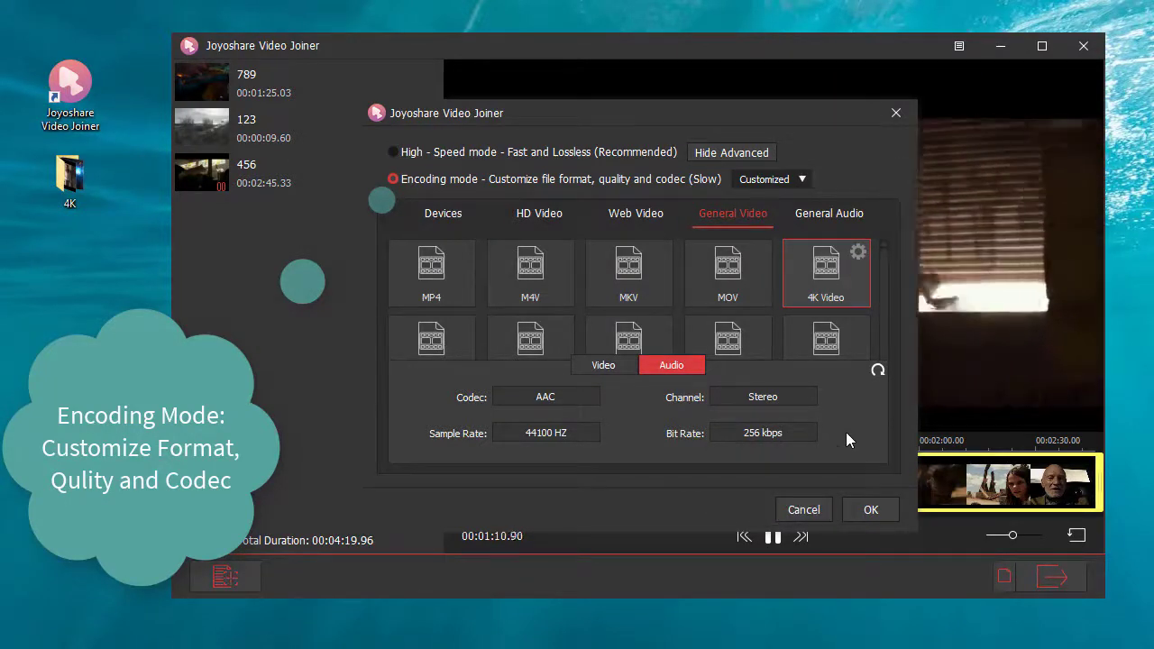
# Step: Trim clip 456's ending so it runs 00:02:22.87, for a 00:03:57.50 total
pyautogui.click(857, 253)
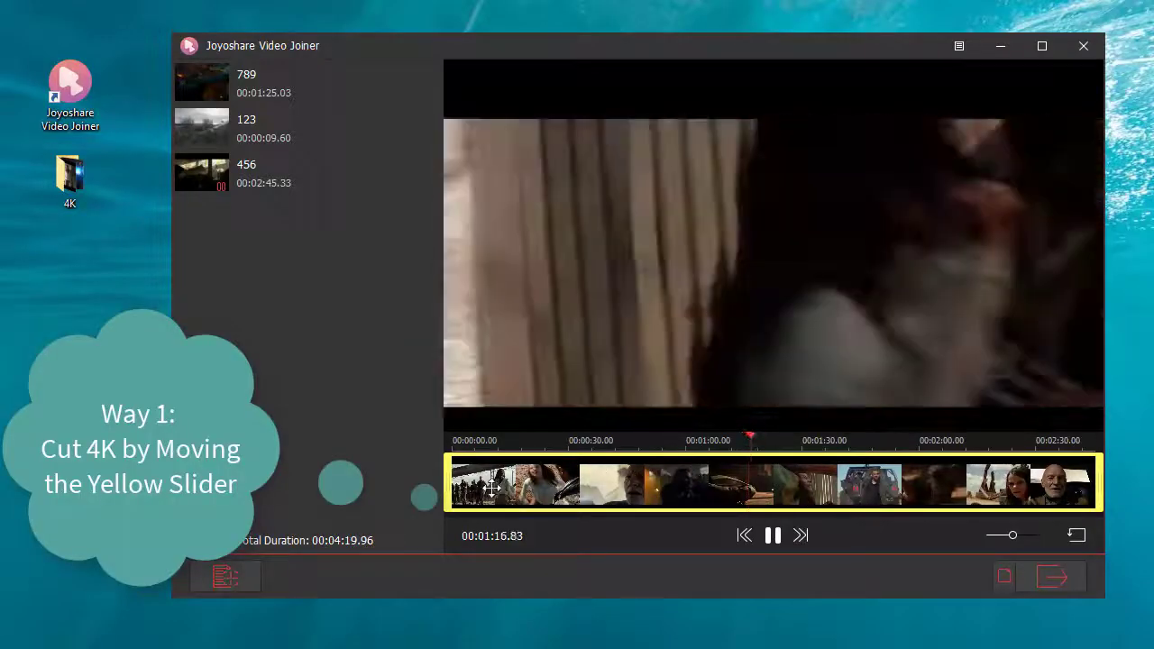
pyautogui.moveTo(448, 484); pyautogui.dragTo(494, 484)
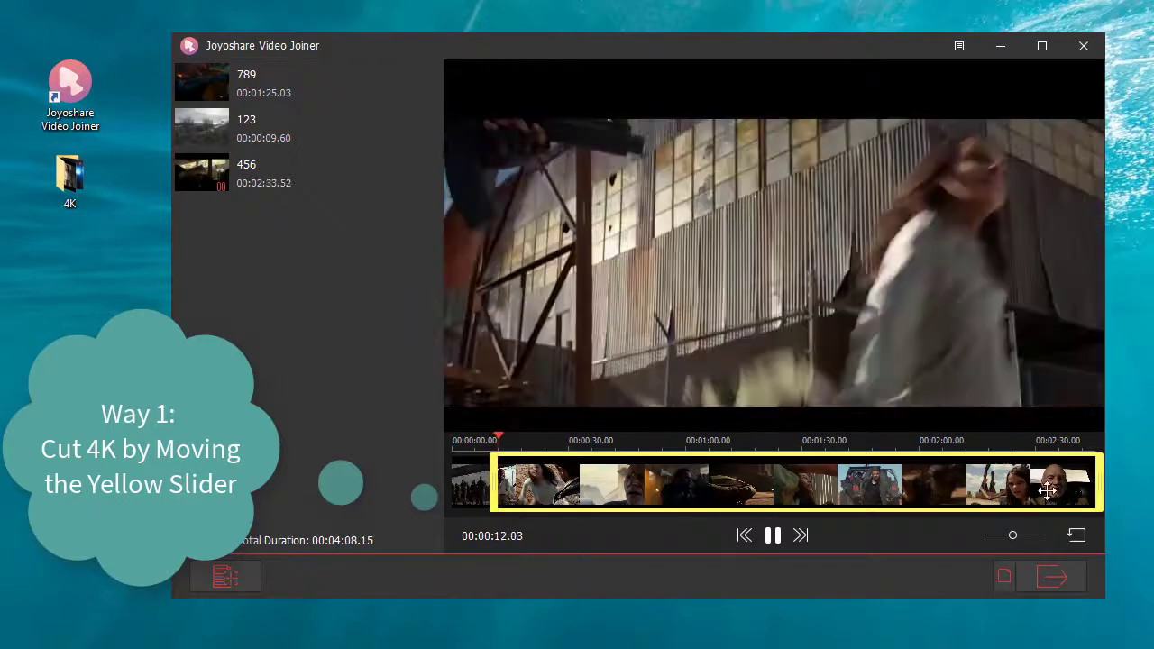
pyautogui.moveTo(1098, 489); pyautogui.dragTo(1057, 490)
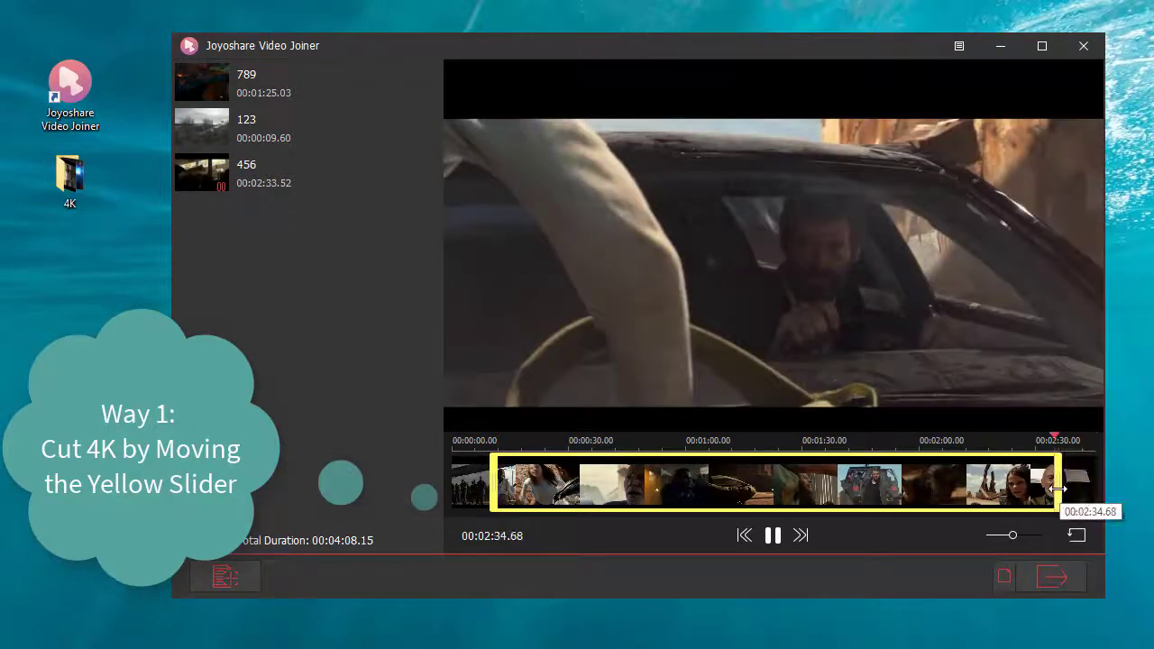
pyautogui.moveTo(200, 133)
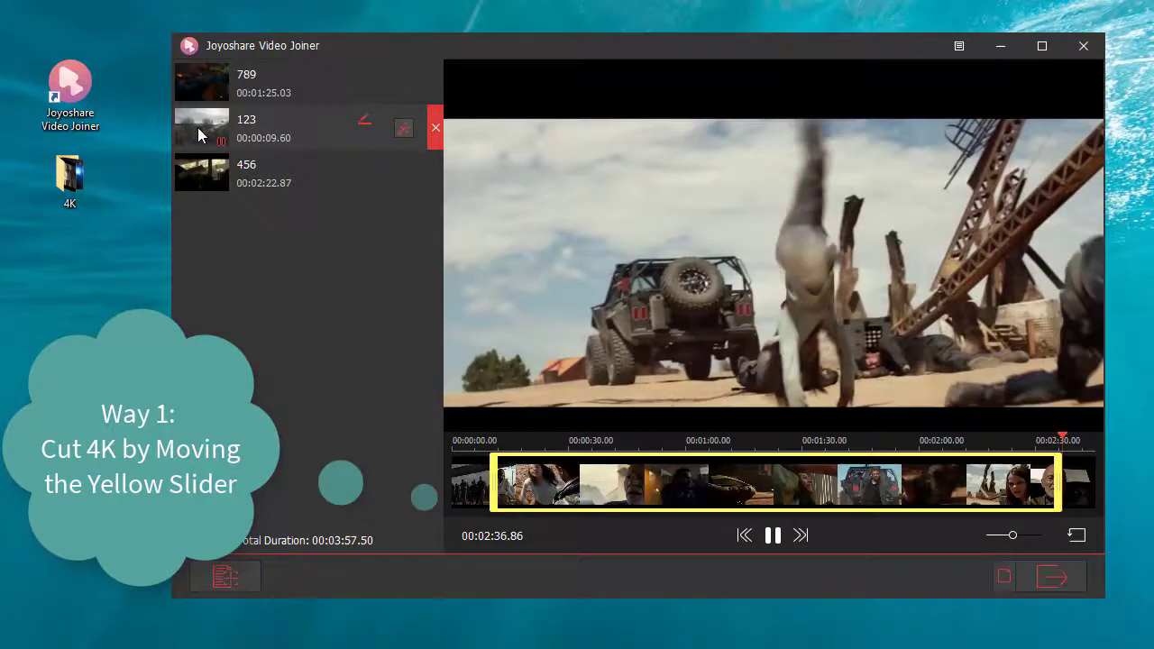
pyautogui.click(199, 132)
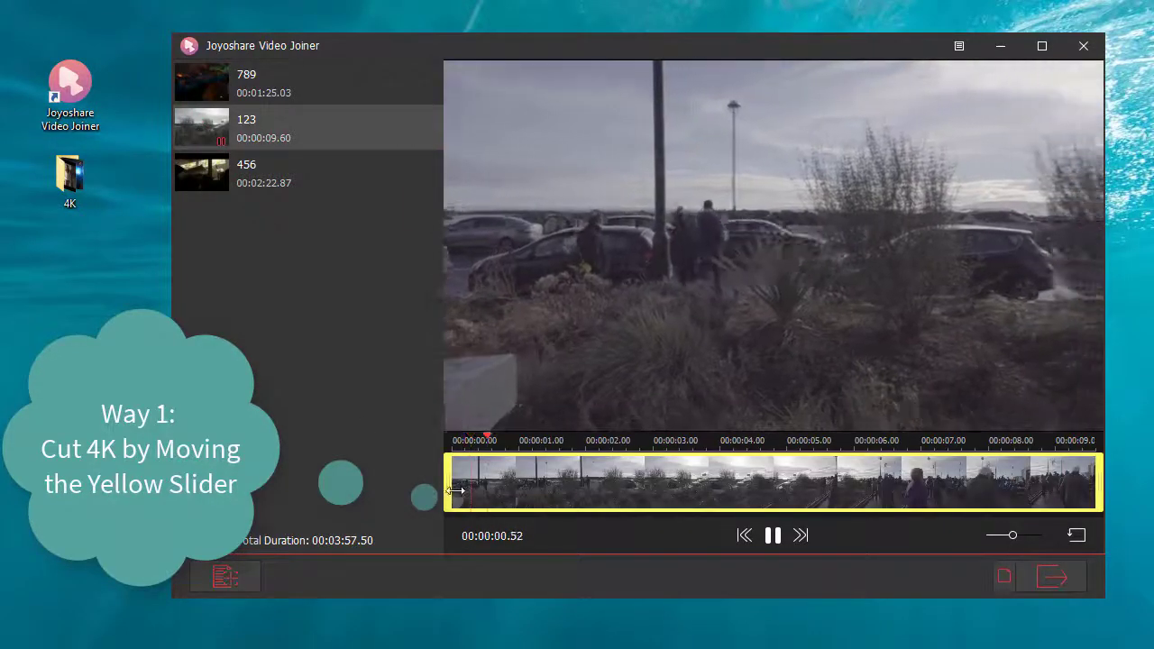
pyautogui.moveTo(449, 483); pyautogui.dragTo(523, 484)
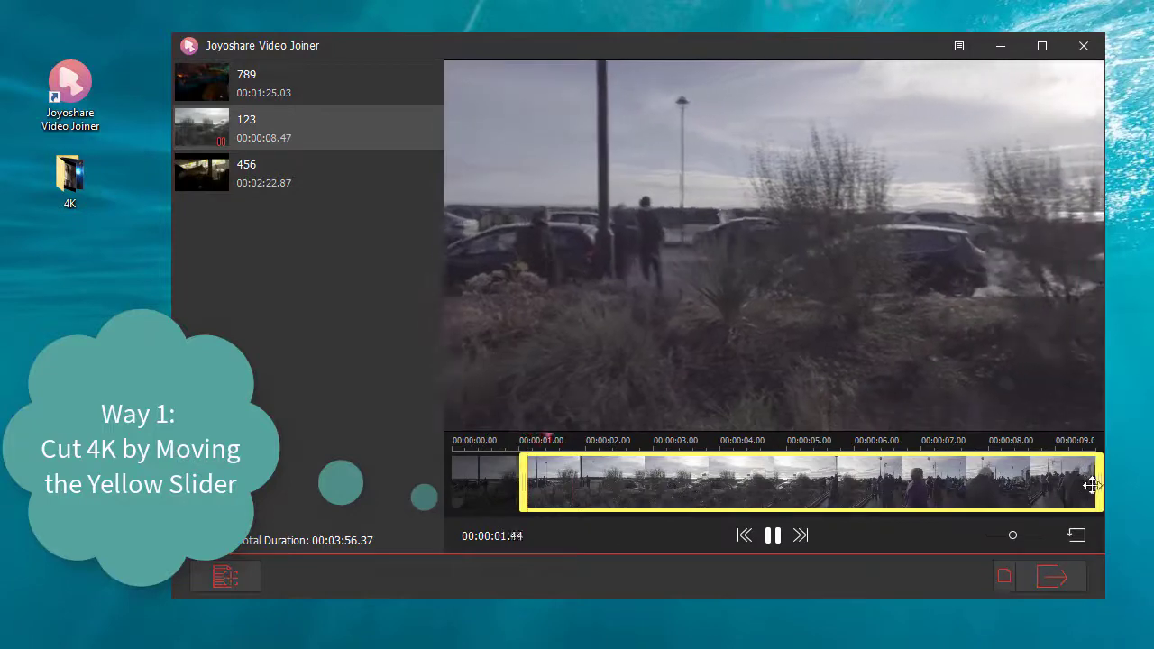
pyautogui.moveTo(1100, 483); pyautogui.dragTo(1037, 483)
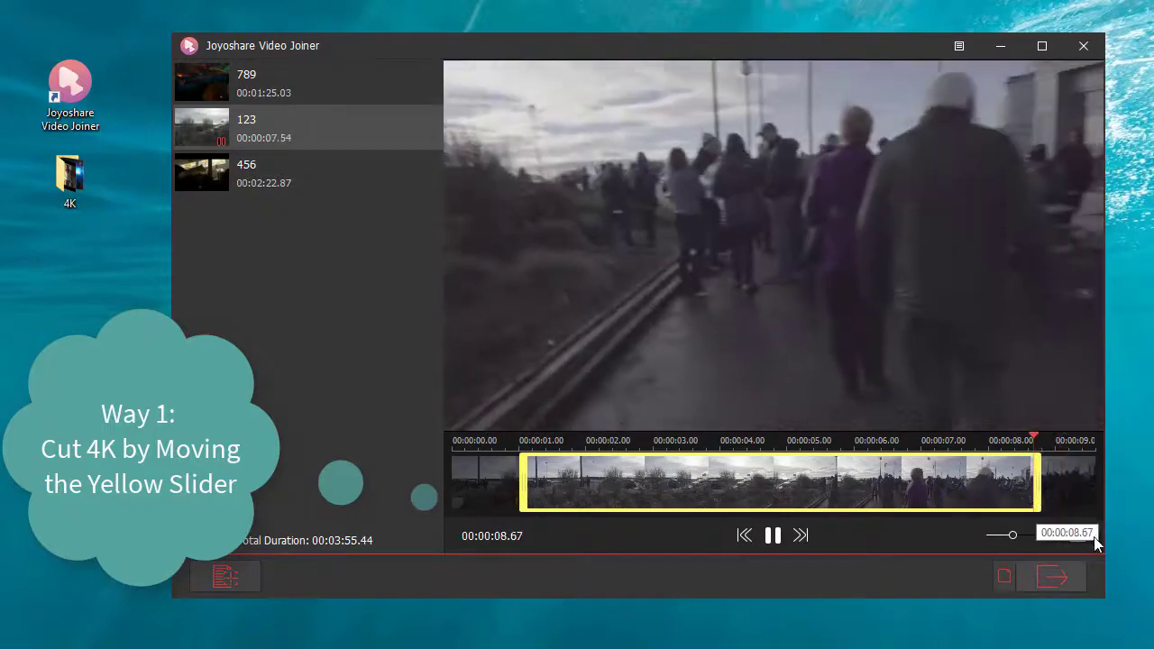
pyautogui.click(1076, 536)
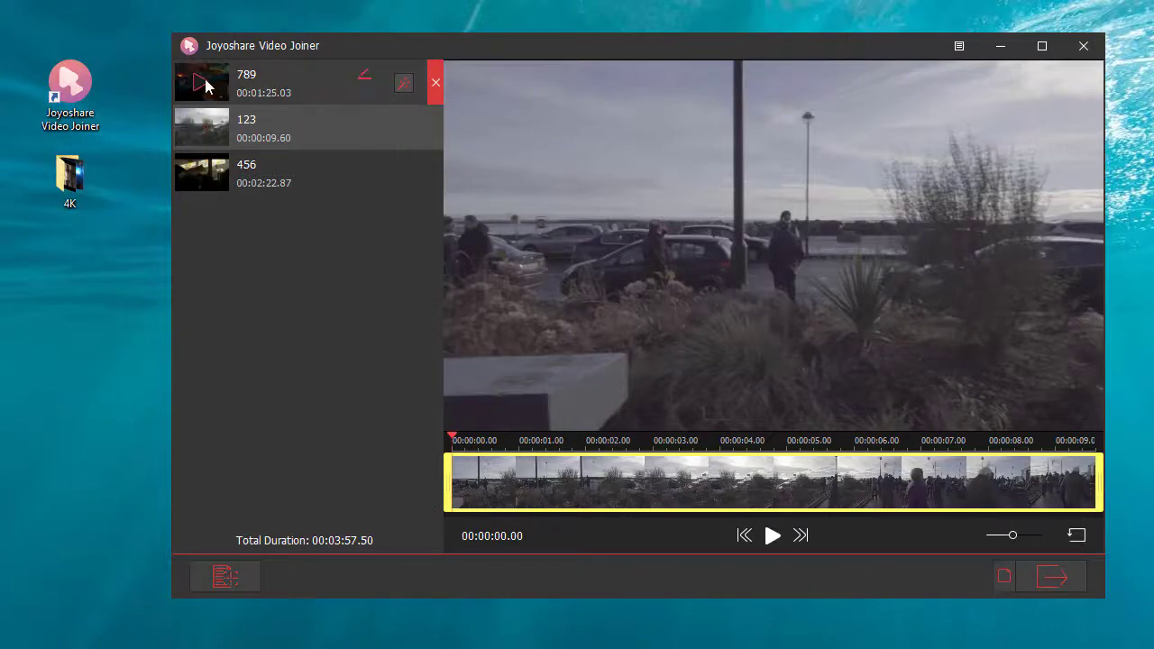
pyautogui.click(206, 83)
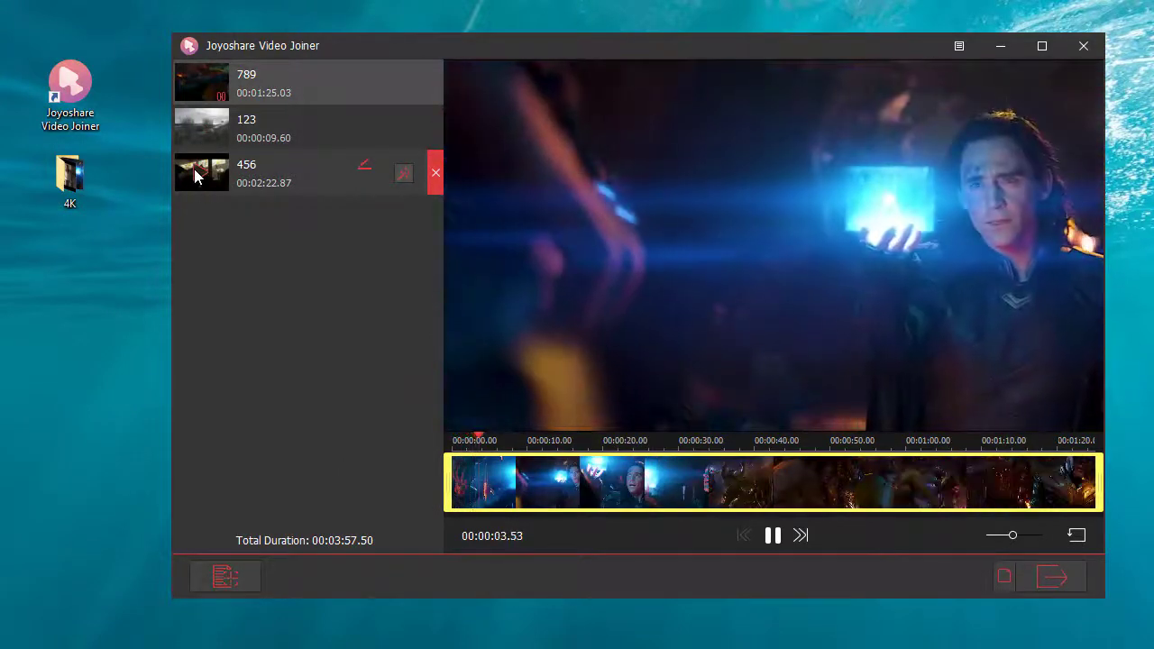
pyautogui.click(196, 176)
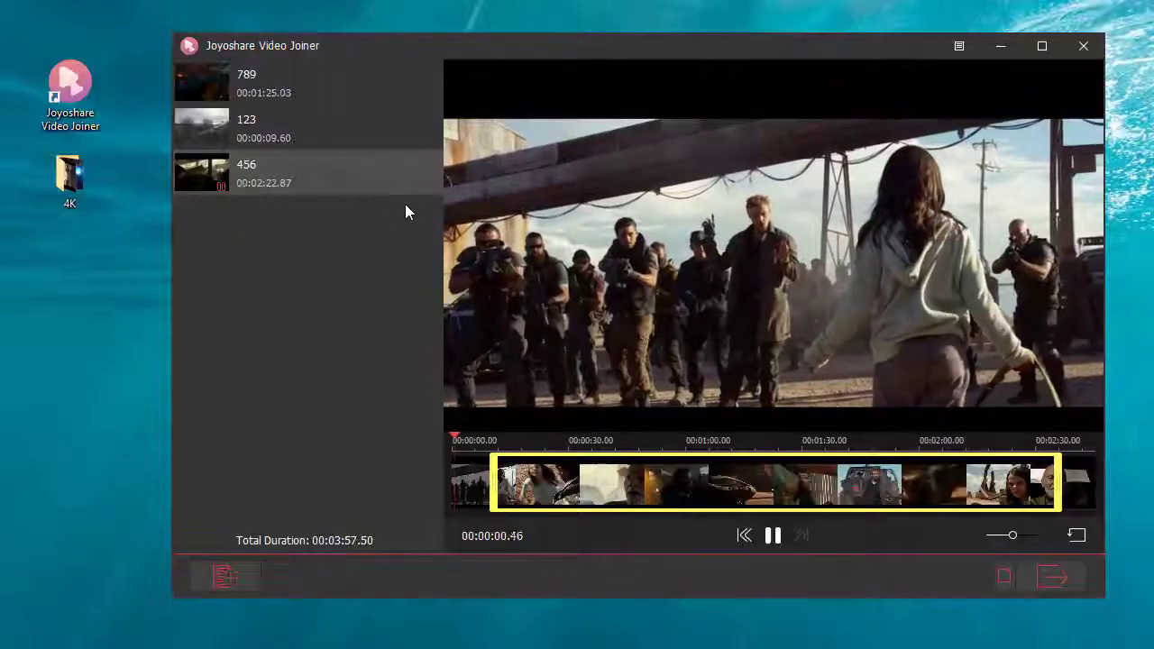
# Step: Trim clip 456 in the editor to run from about 12 seconds to 2:07
pyautogui.moveTo(411, 178)
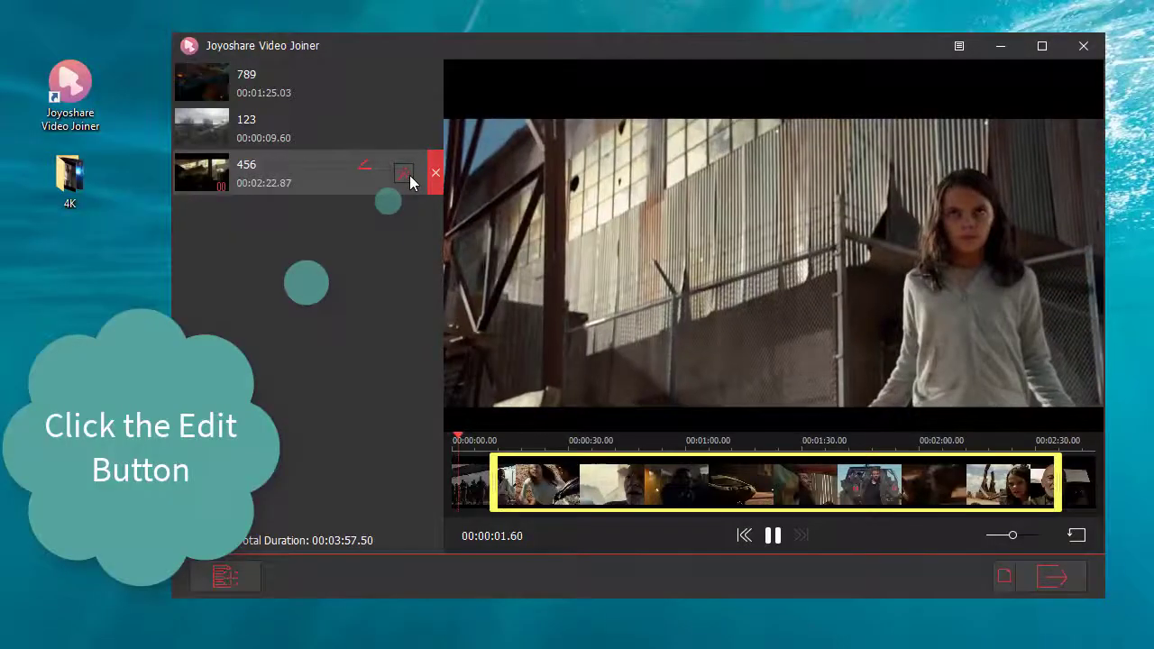
pyautogui.click(409, 175)
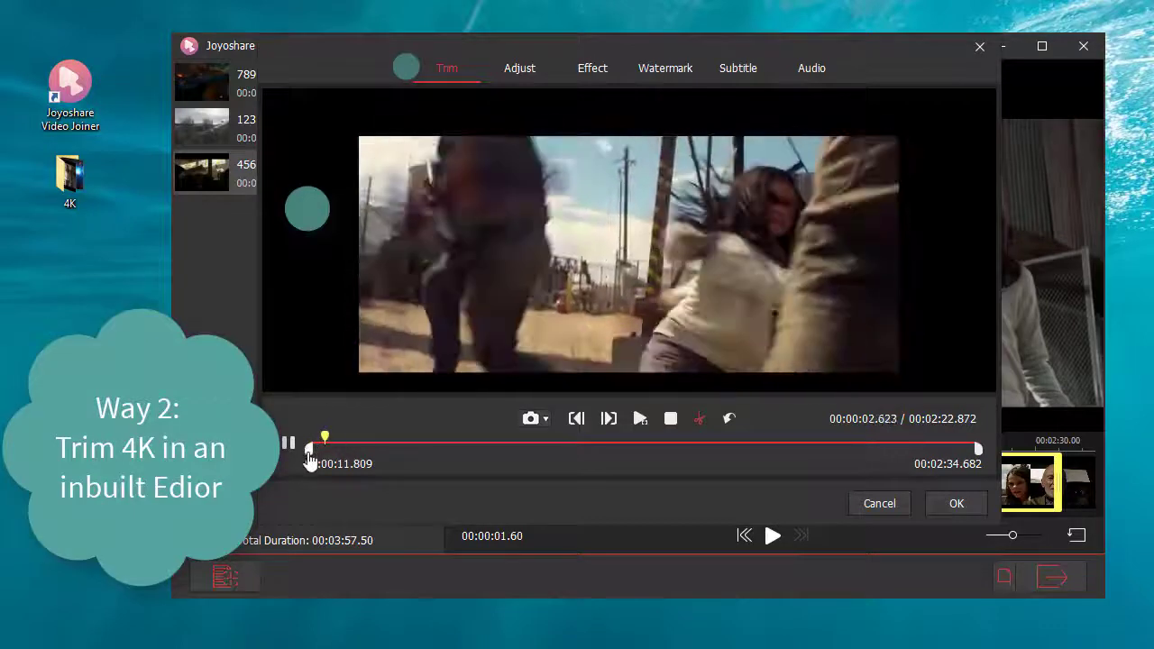
pyautogui.moveTo(309, 448); pyautogui.dragTo(371, 451)
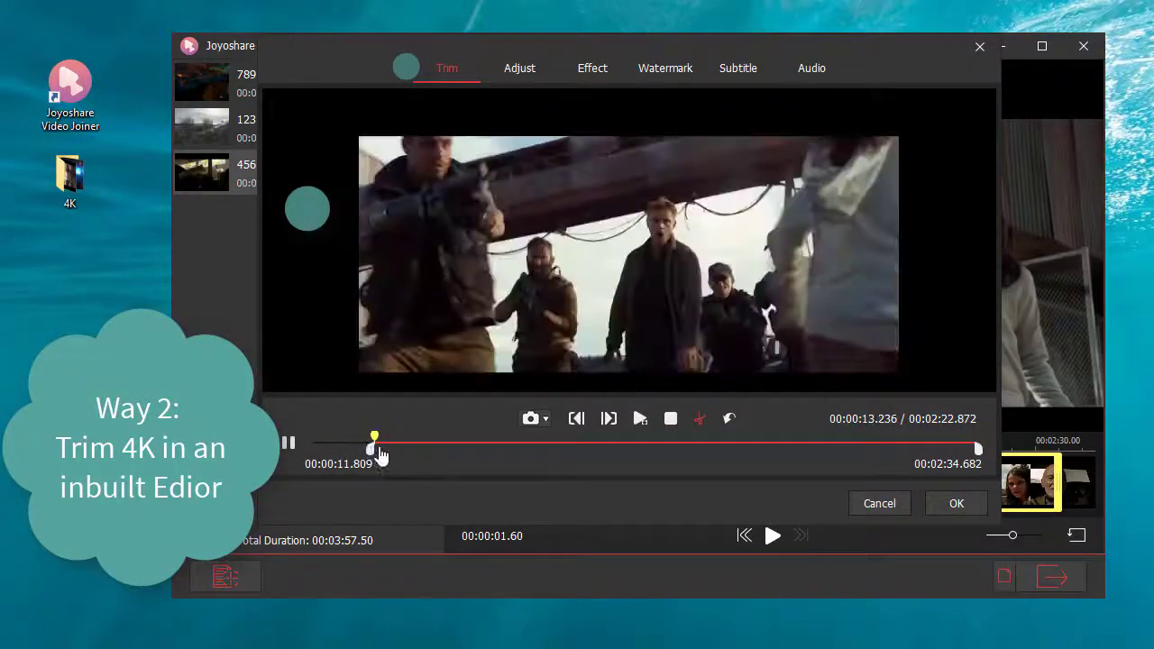
pyautogui.moveTo(979, 451); pyautogui.dragTo(906, 453)
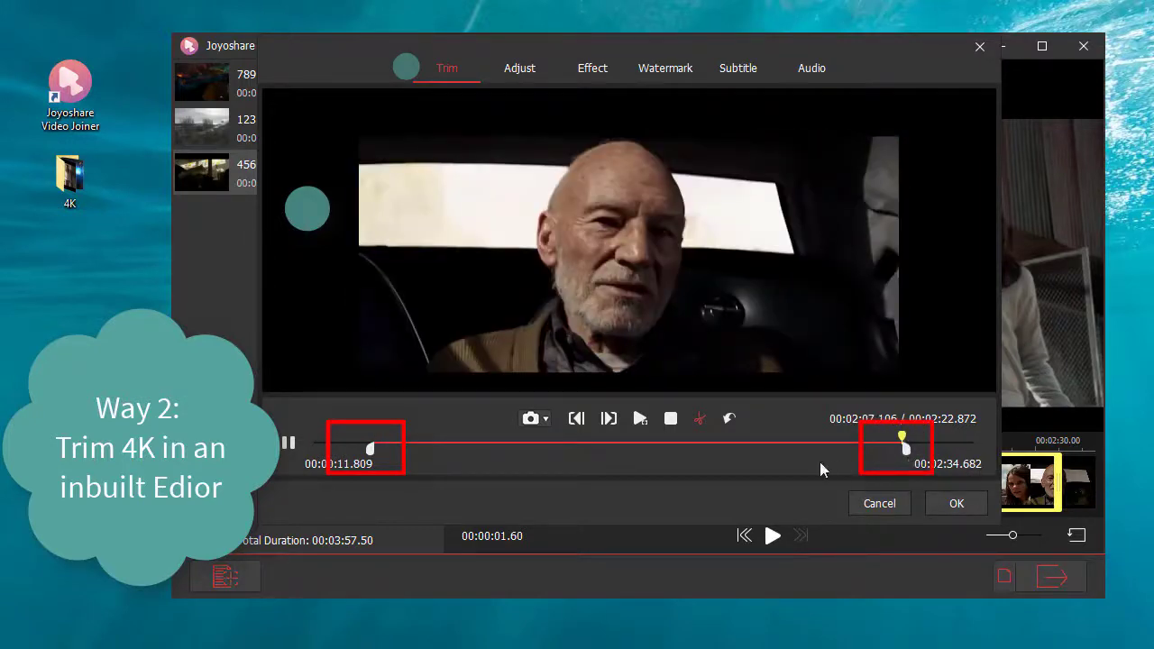
pyautogui.click(524, 74)
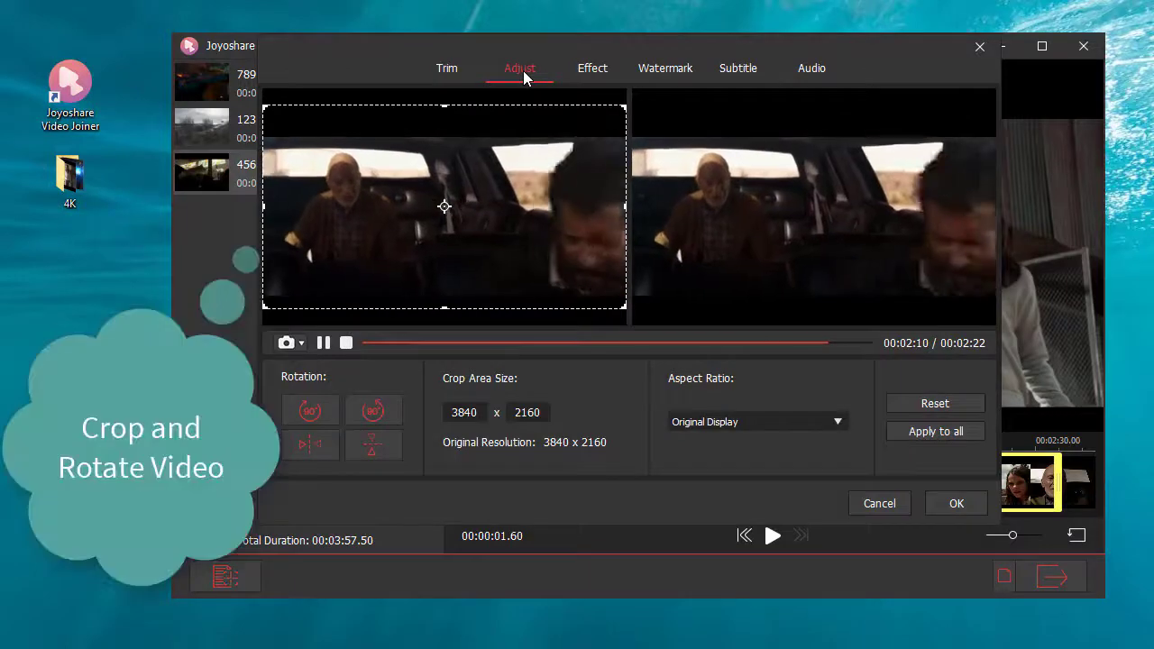
# Step: Crop clip 456 to 3289 x 1913 and flip it vertically
pyautogui.moveTo(626, 308); pyautogui.dragTo(573, 284)
pyautogui.moveTo(440, 196); pyautogui.dragTo(475, 214)
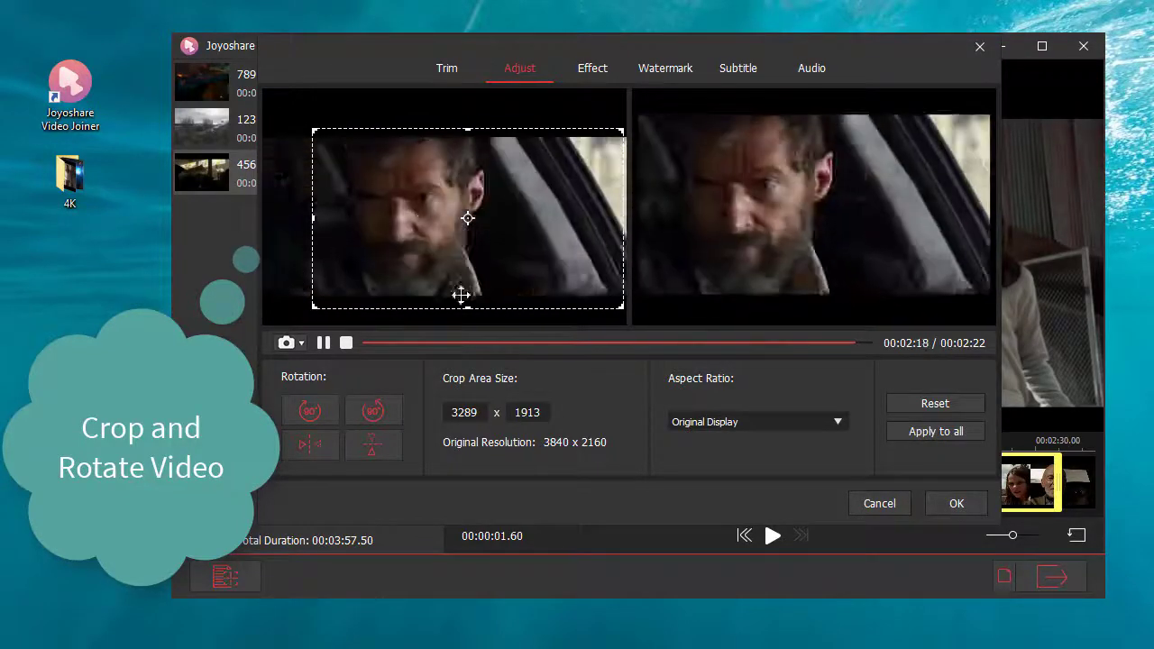
pyautogui.click(374, 448)
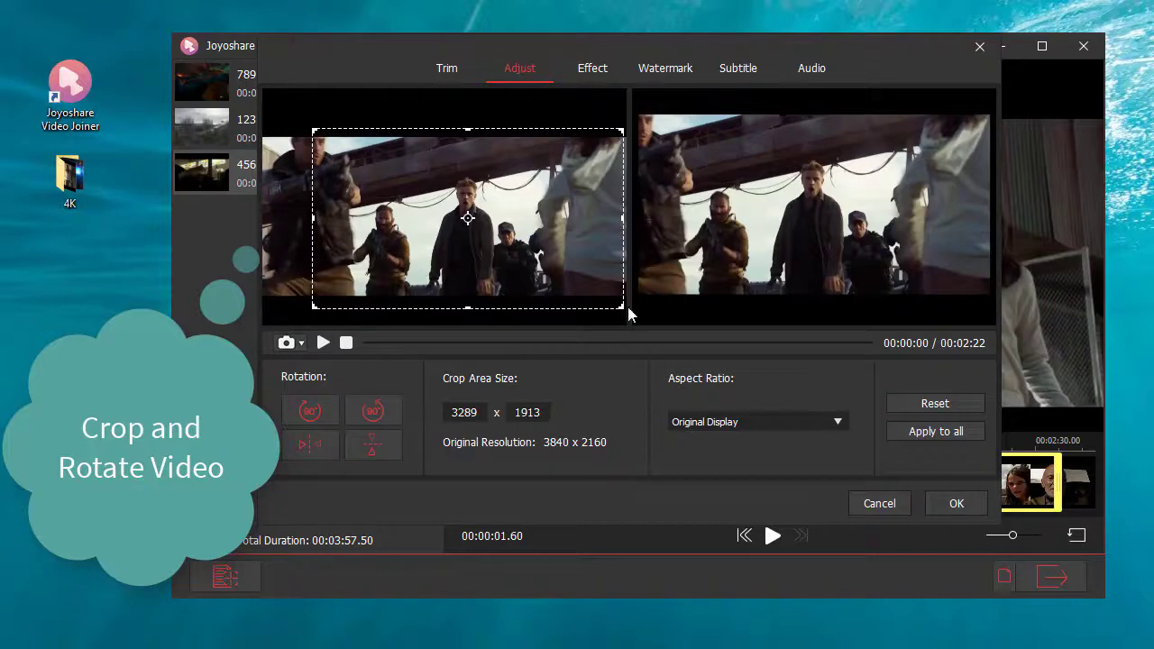
pyautogui.click(597, 78)
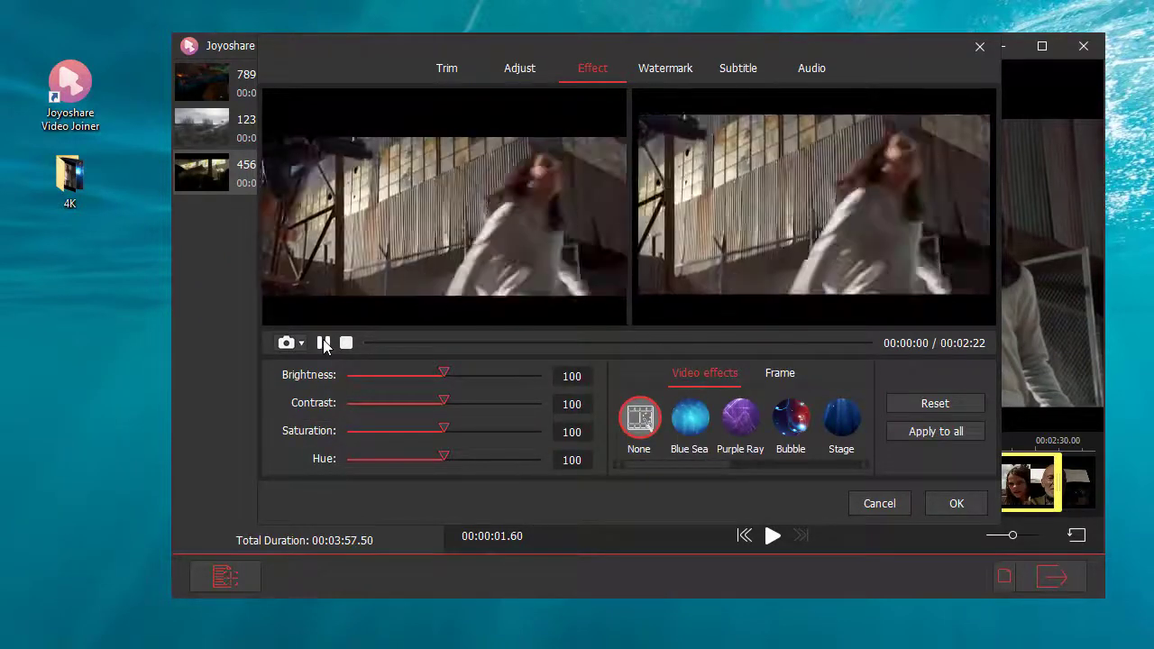
# Step: Nudge clip 456's brightness, try the LOMO frame, then set the frame to None
pyautogui.moveTo(448, 376)
pyautogui.mouseDown()
pyautogui.moveTo(467, 376)
pyautogui.moveTo(444, 377)
pyautogui.mouseUp()
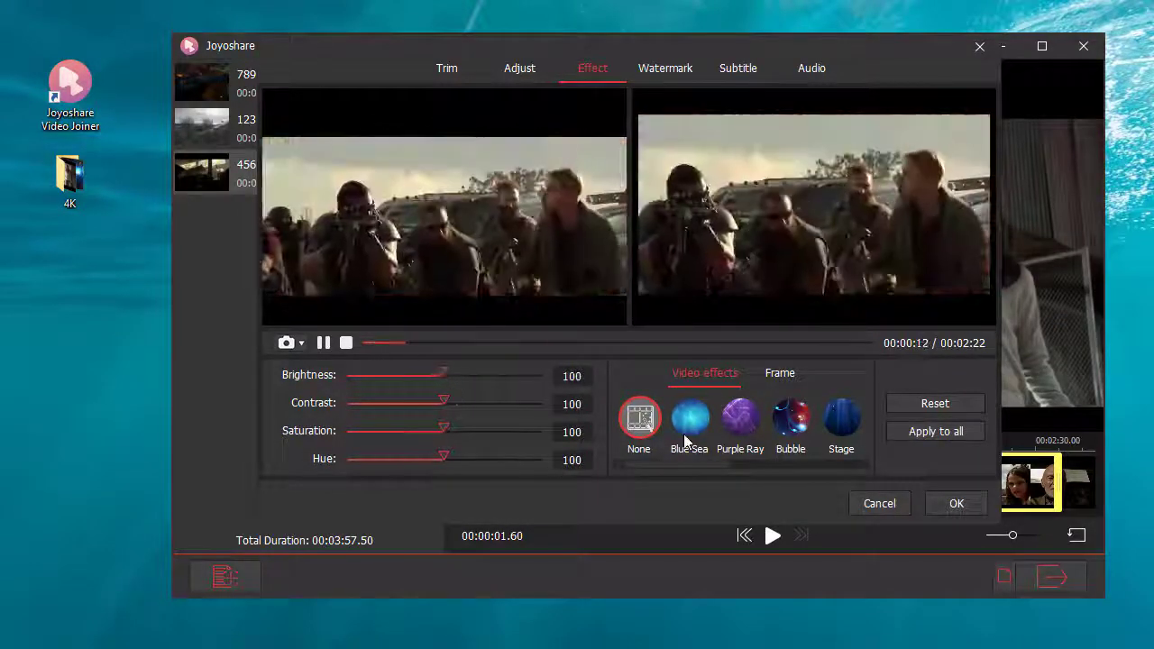
pyautogui.click(781, 374)
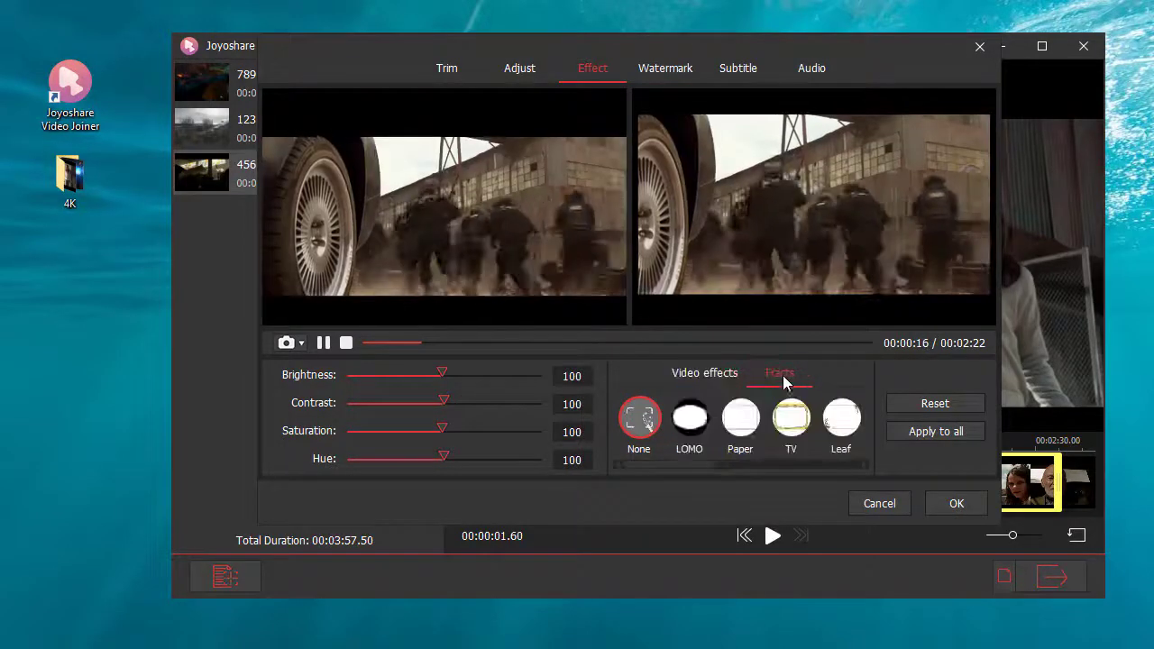
pyautogui.click(687, 421)
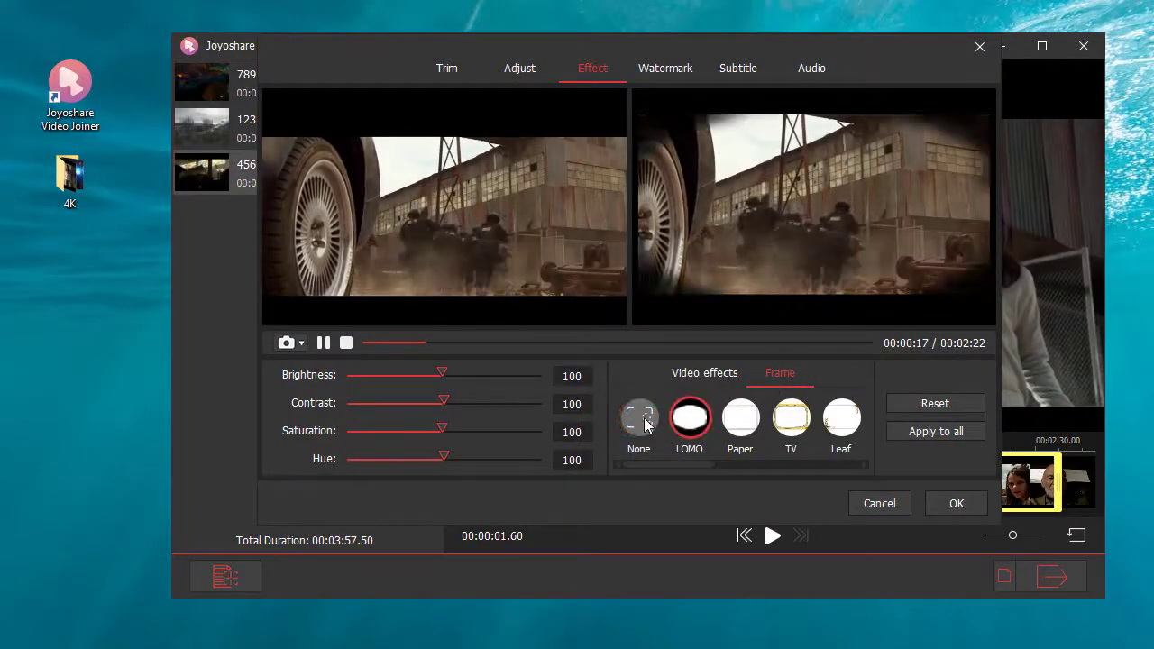
pyautogui.click(645, 425)
pyautogui.moveTo(703, 475); pyautogui.dragTo(860, 470)
pyautogui.click(660, 72)
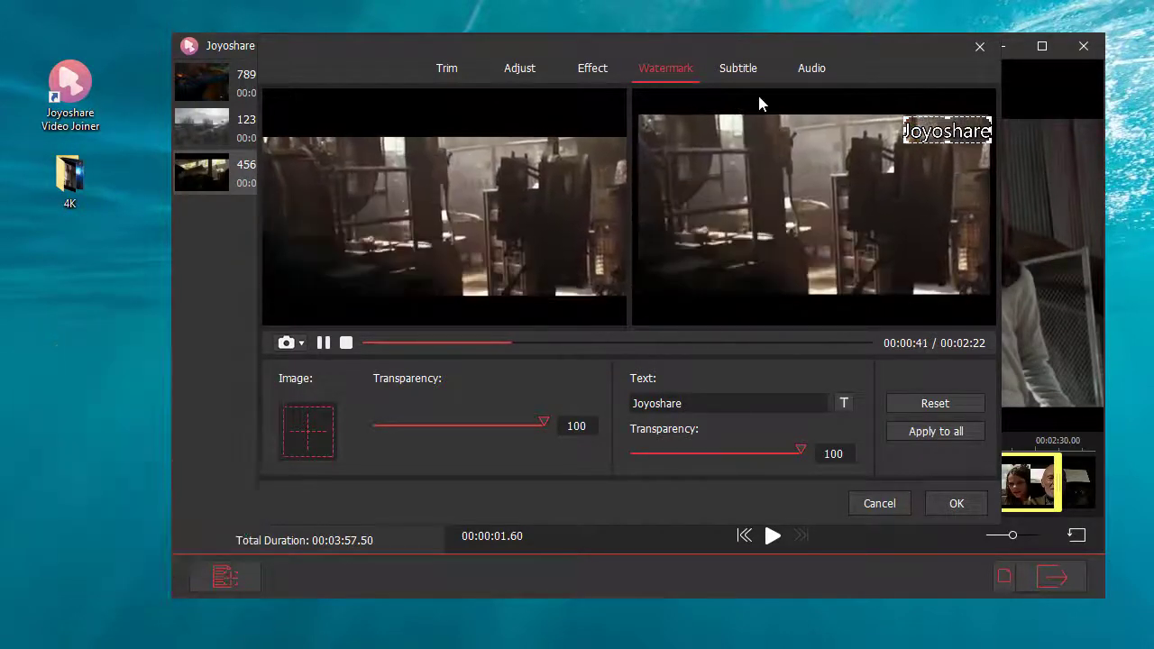
# Step: Switch to clip 456's Subtitle settings
pyautogui.click(740, 70)
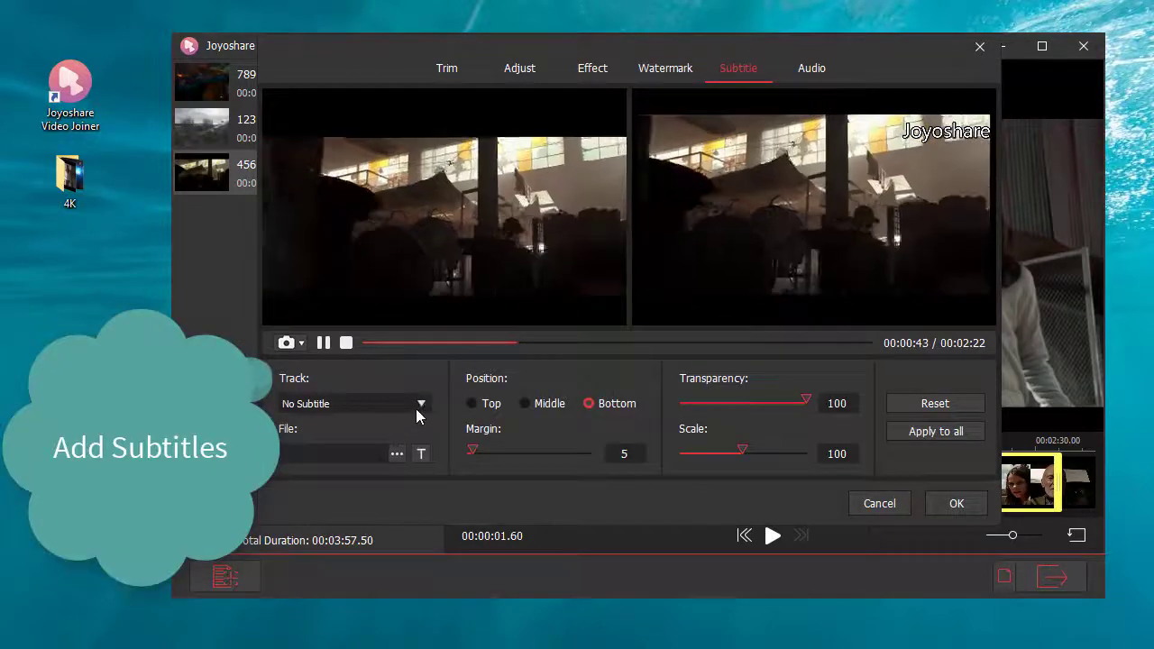
# Step: Keep clip 456's subtitle track at No Subtitle, positioned in the Middle
pyautogui.click(421, 407)
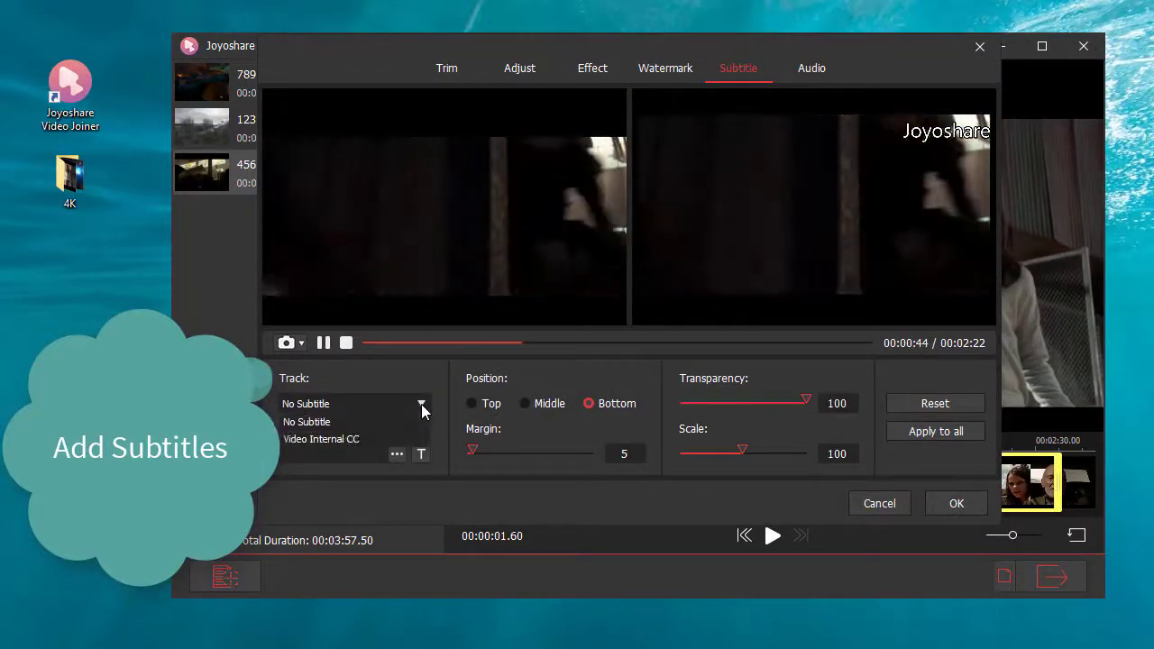
pyautogui.click(422, 406)
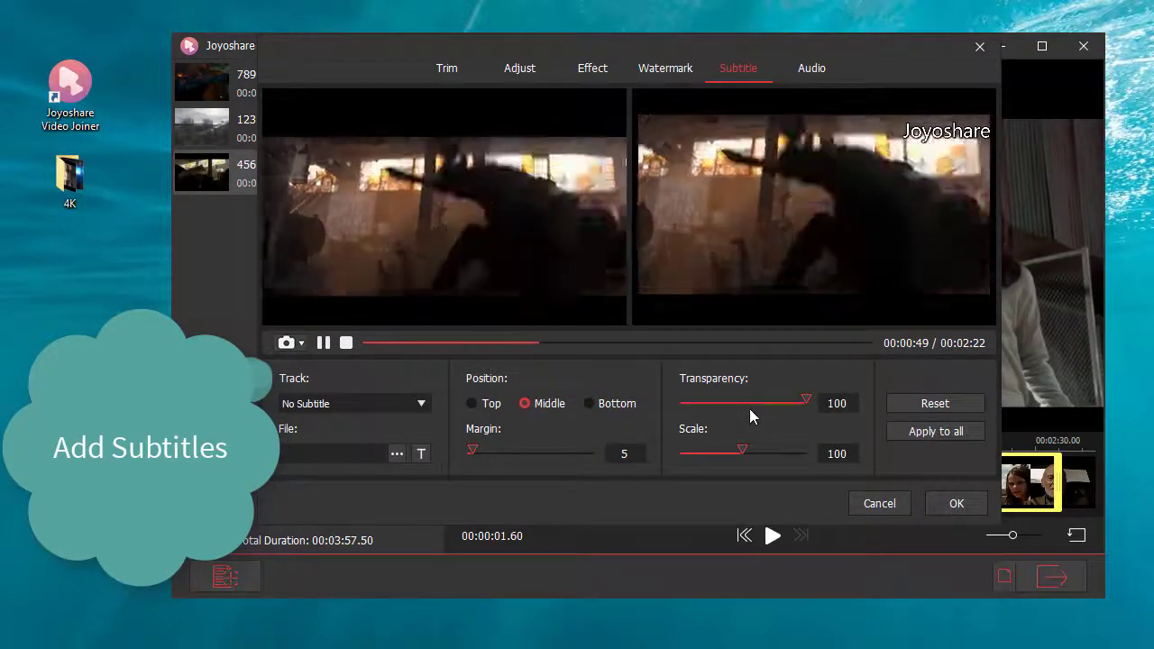
pyautogui.click(816, 74)
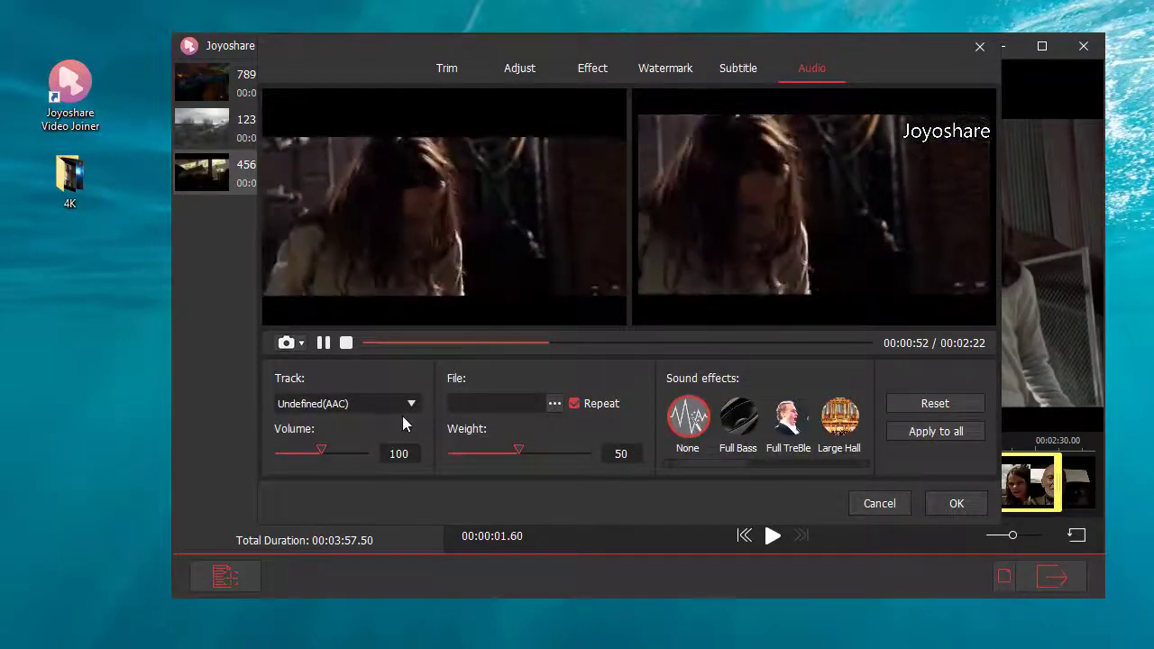